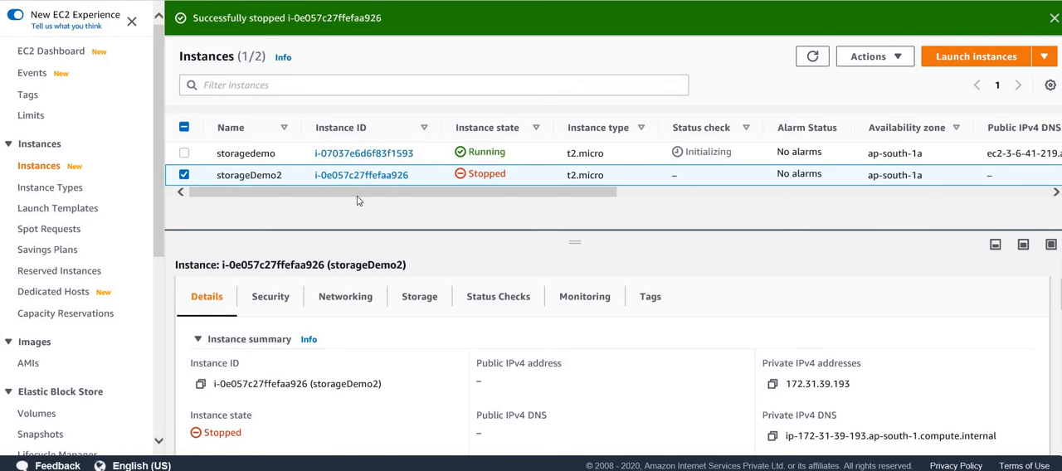
- Check the existing EBS volumes and leave only the storagedemo instance selected in the instances list
scroll(25, 344, "down", 2)
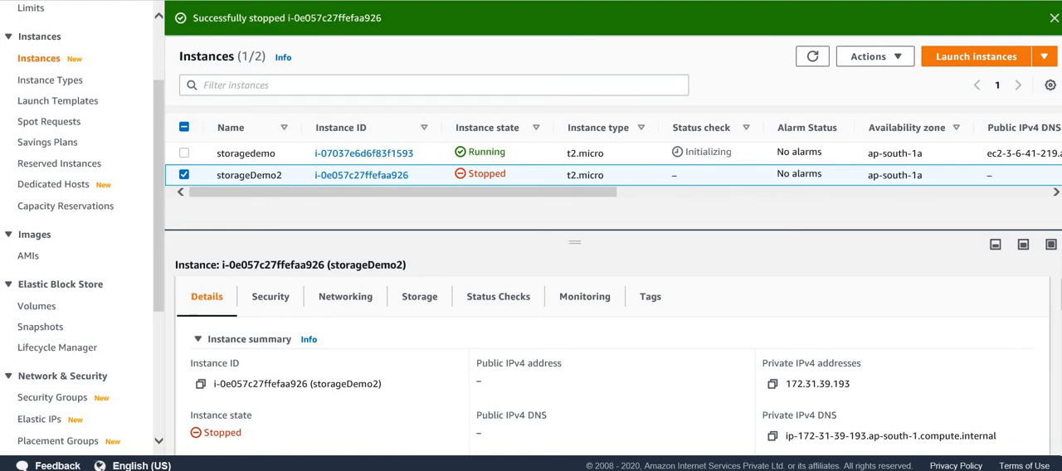
key("ctrl+Tab")
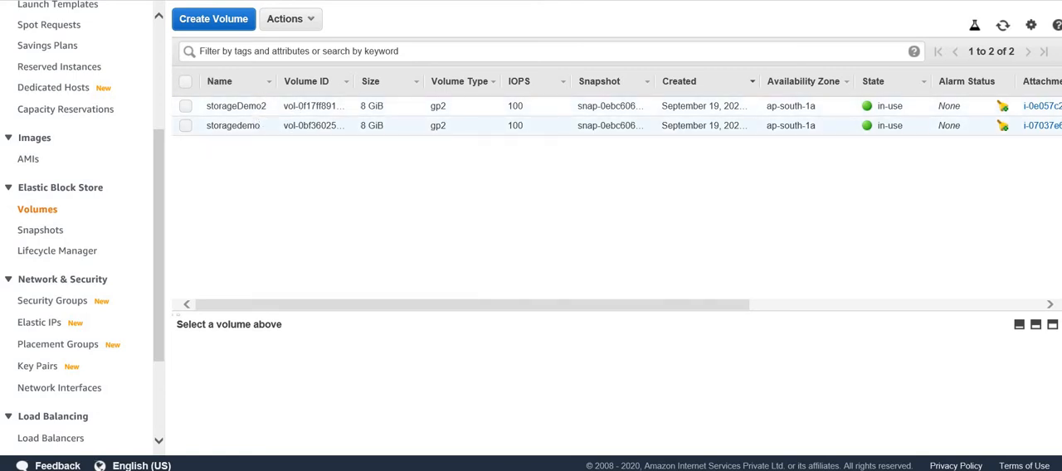
left_click(531, 470)
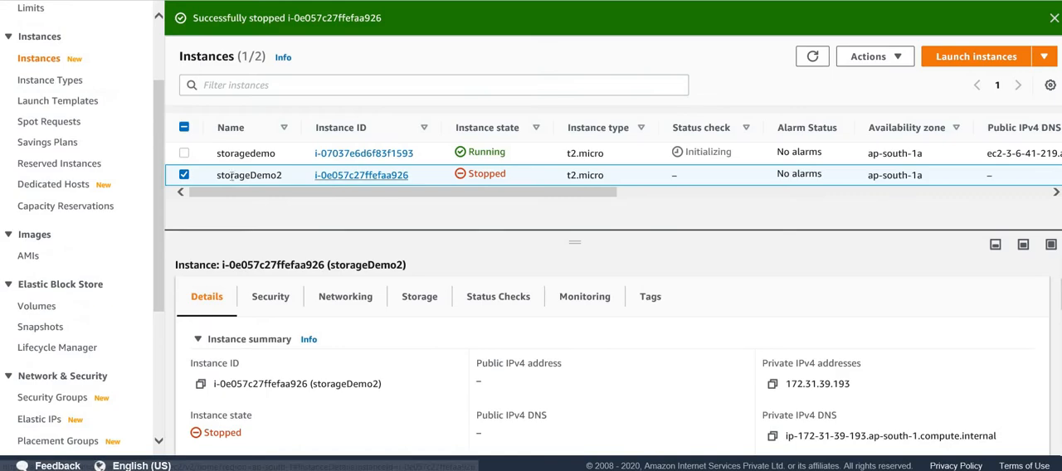
left_click(184, 155)
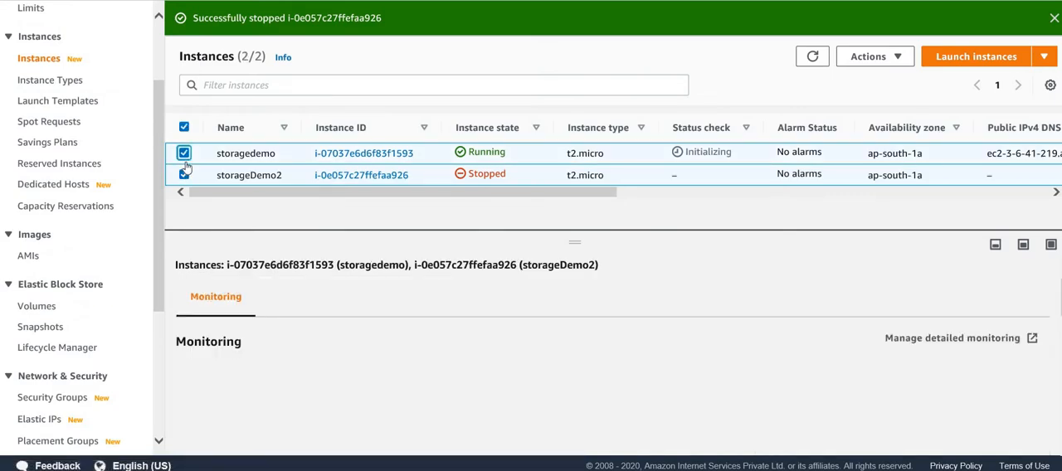
left_click(184, 175)
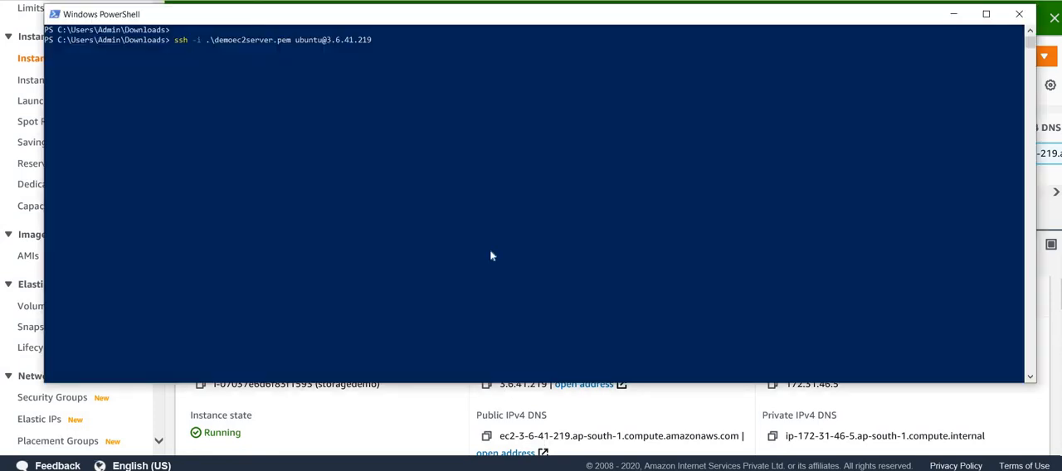
left_click_drag(433, 24, 423, 37)
left_click(412, 163)
key("Escape")
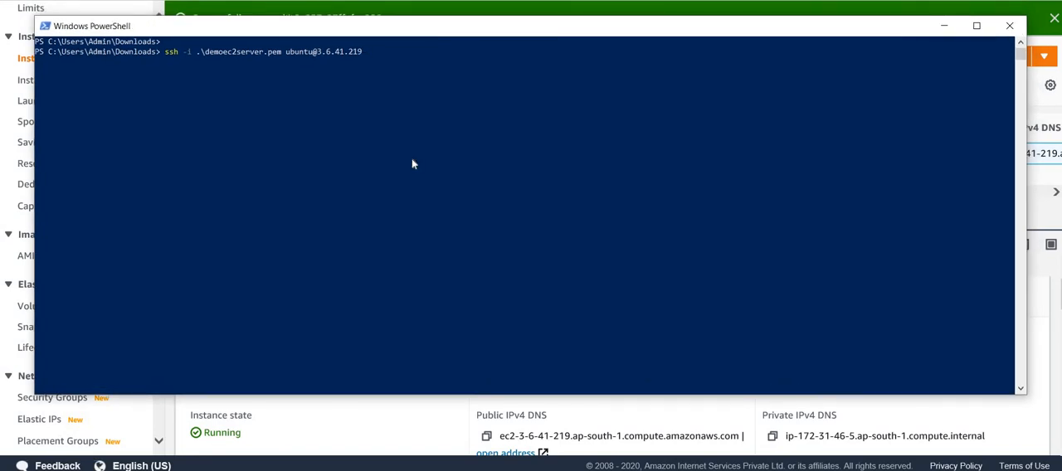
key("Return")
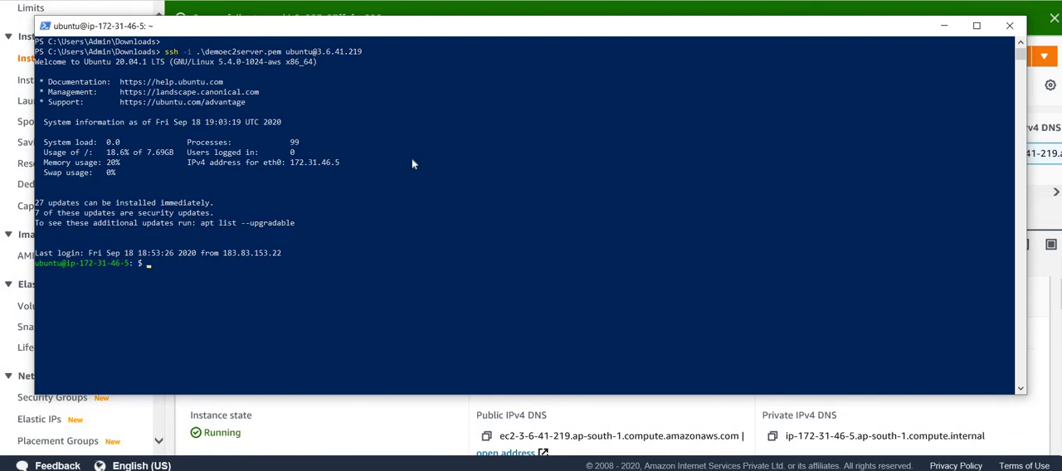
type("sudo -i")
key("Return")
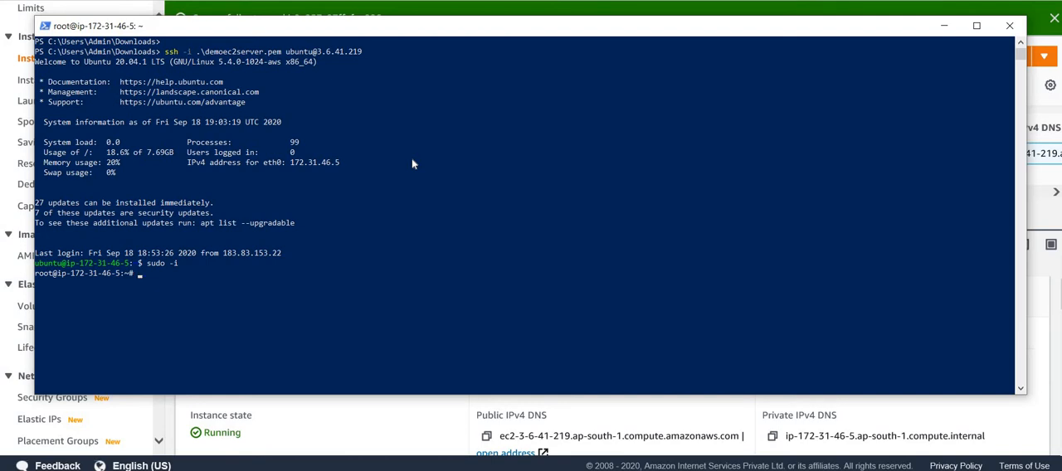
- List the server's block devices with lsblk and examine the xvda disk and its partition
type("lsblk")
key("Return")
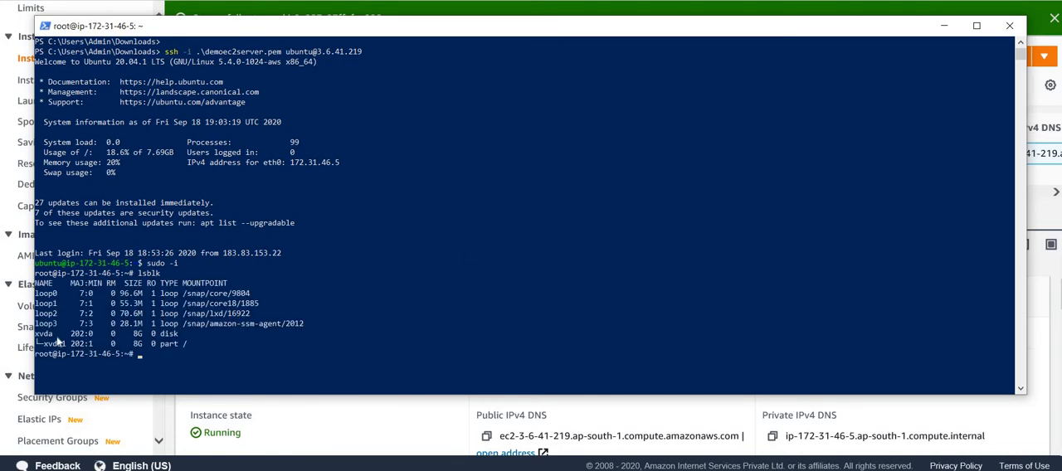
left_click_drag(37, 336, 199, 346)
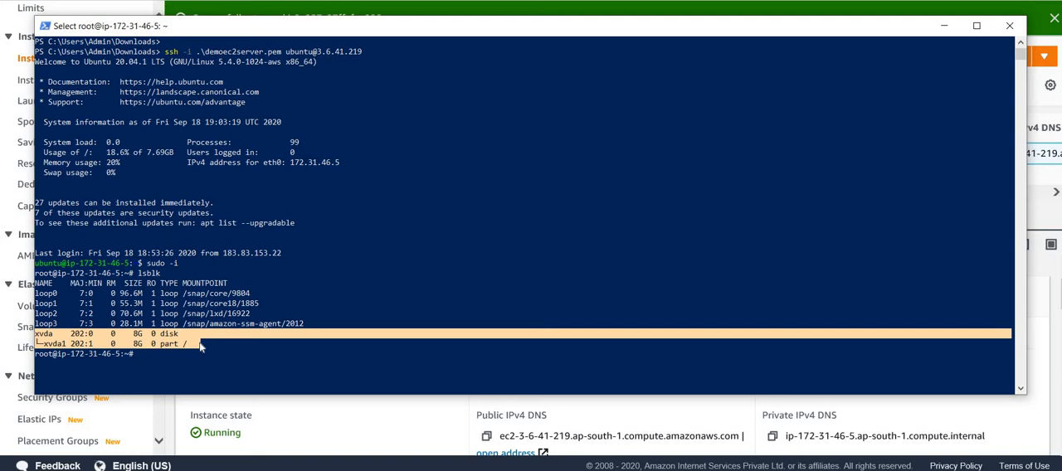
left_click(200, 346)
left_click_drag(185, 342, 142, 343)
left_click(256, 342)
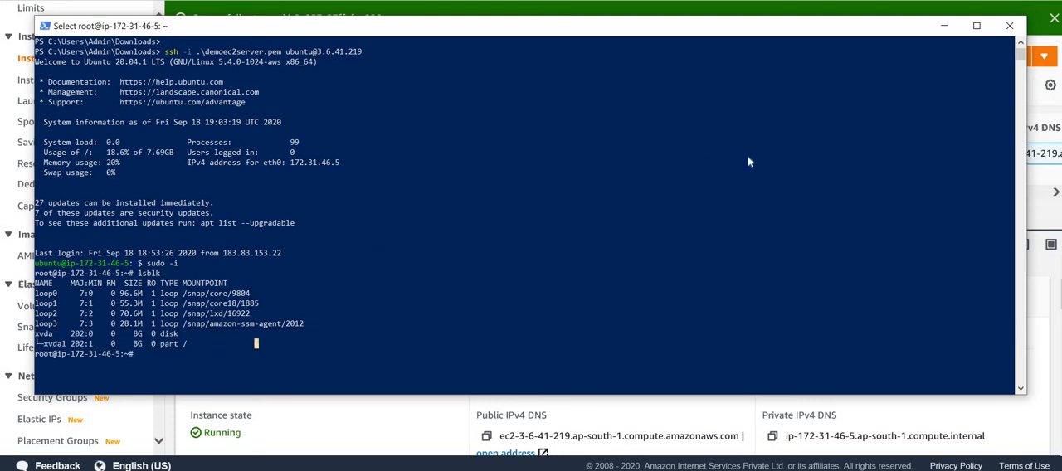
- Return to the EC2 volumes page in the browser and start a new General Purpose SSD (gp2) volume with a size of 12 GiB
left_click(954, 30)
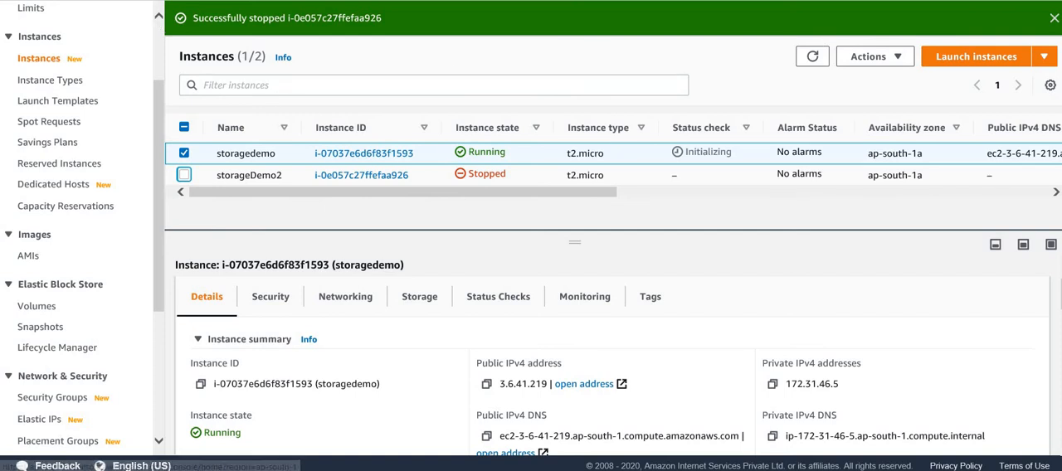
left_click(124, 0)
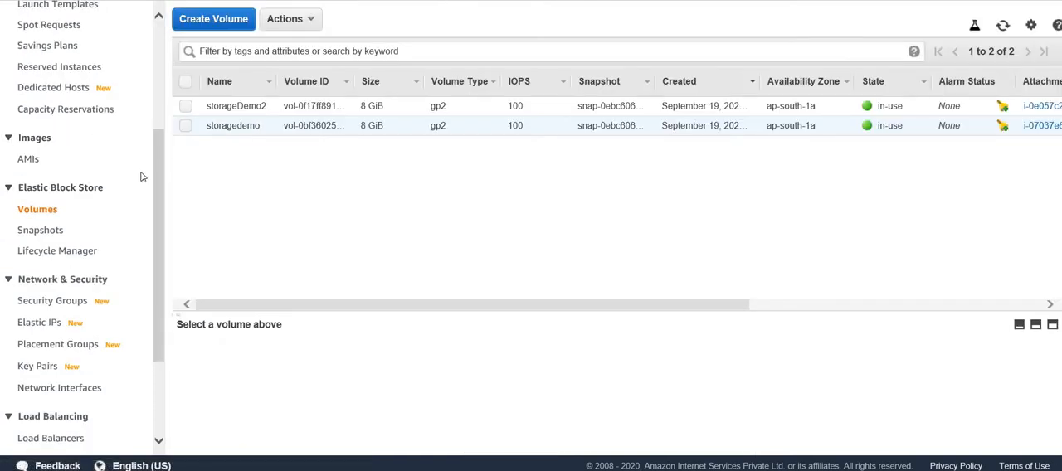
left_click(205, 20)
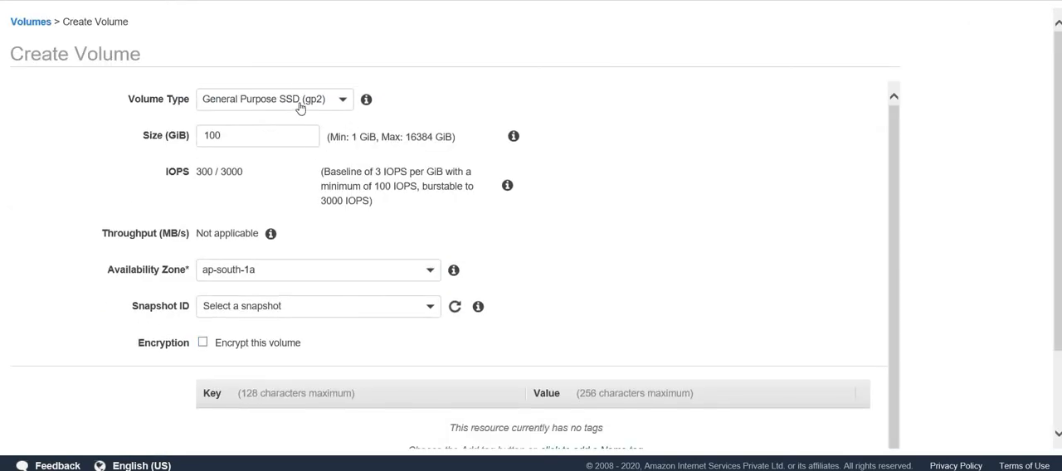
left_click(300, 104)
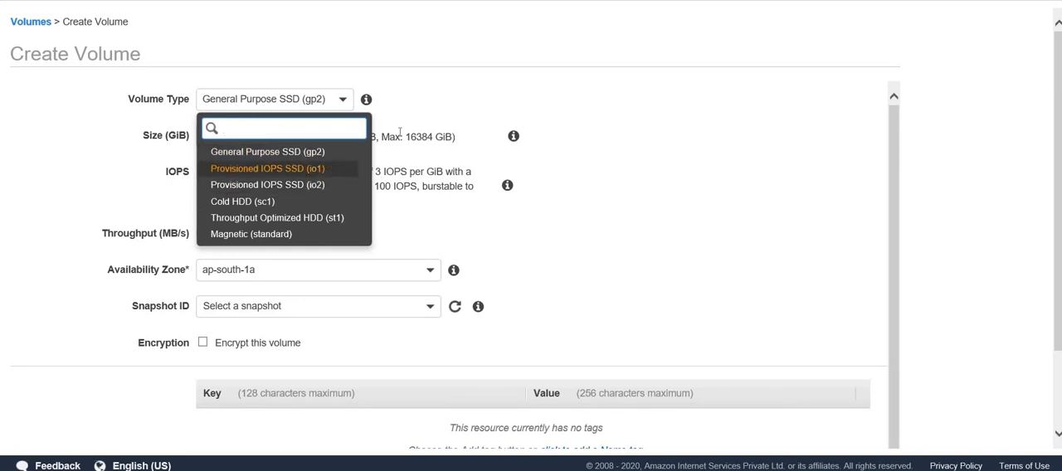
left_click(537, 89)
double_click(231, 142)
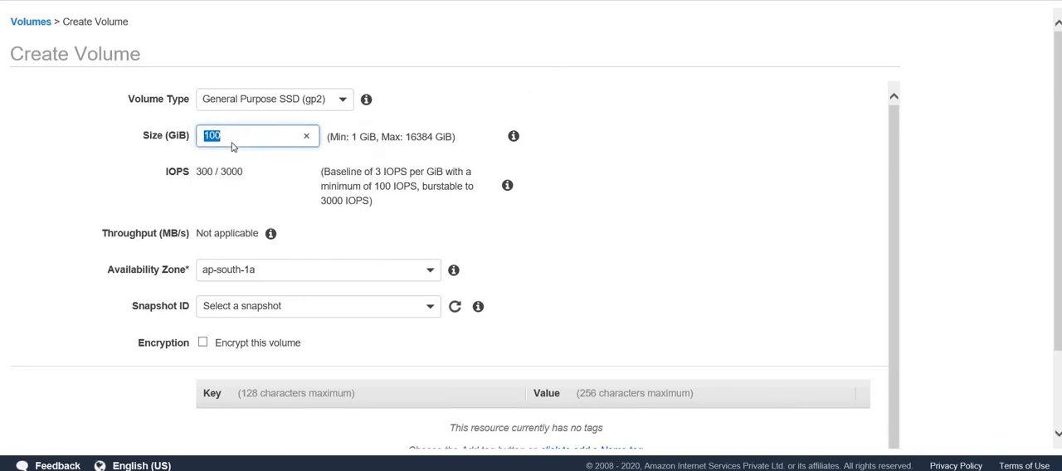
type("12")
- Tag the new volume with key Name and value ext-volume-demo, and create it
scroll(379, 303, "down", 1)
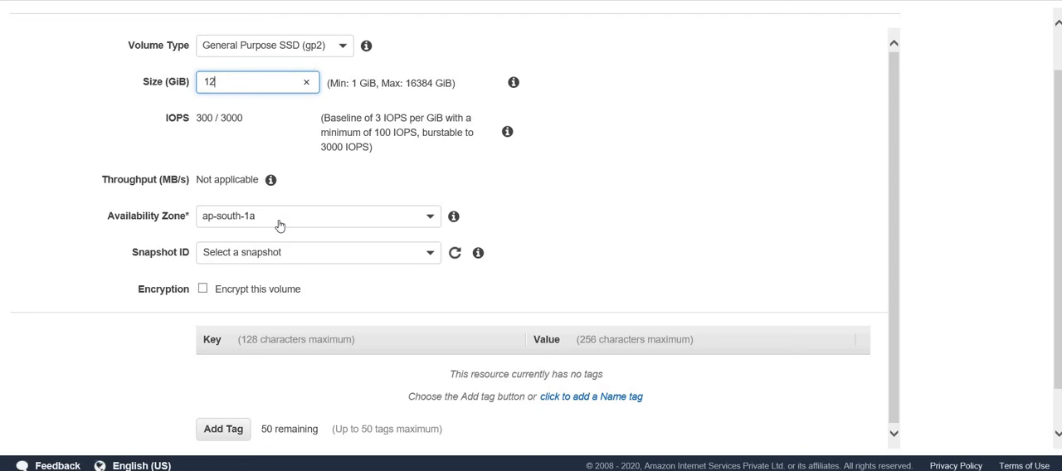
scroll(367, 356, "down", 2)
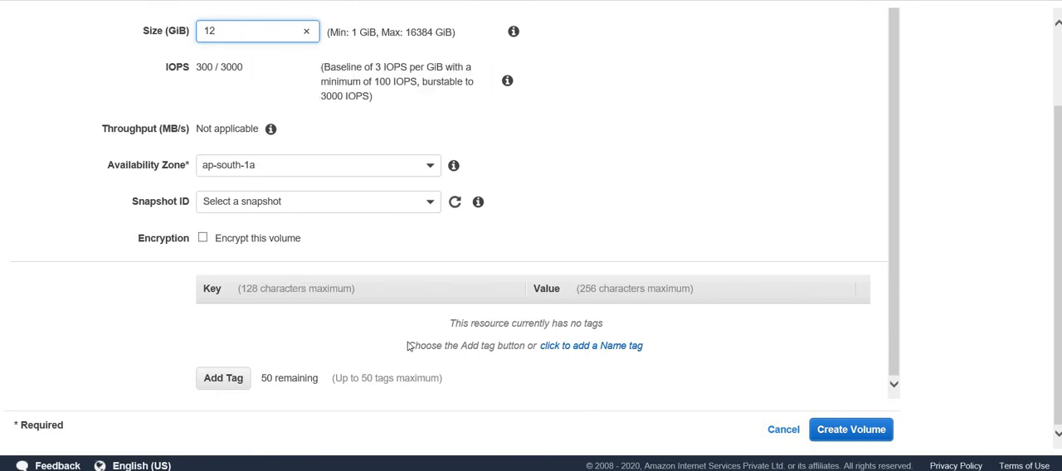
left_click(218, 384)
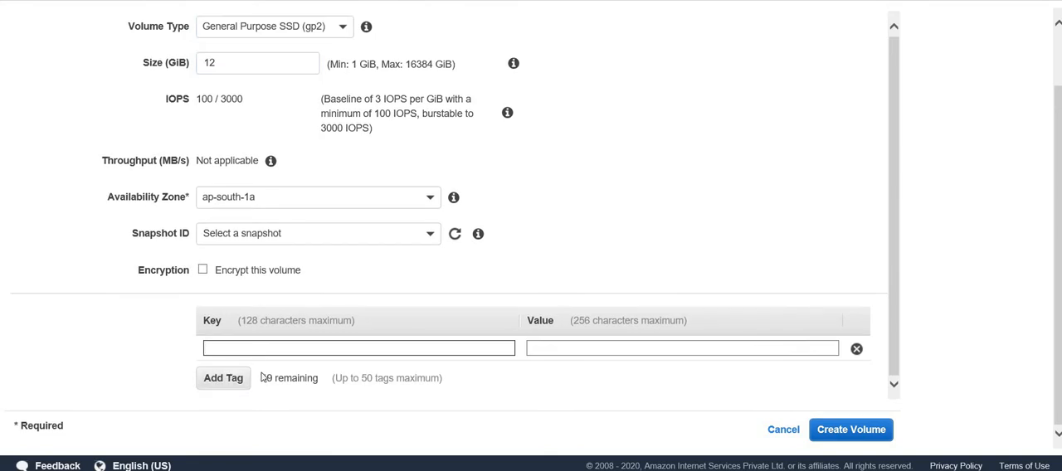
type("ns")
key("BackSpace")
key("BackSpace")
type("N")
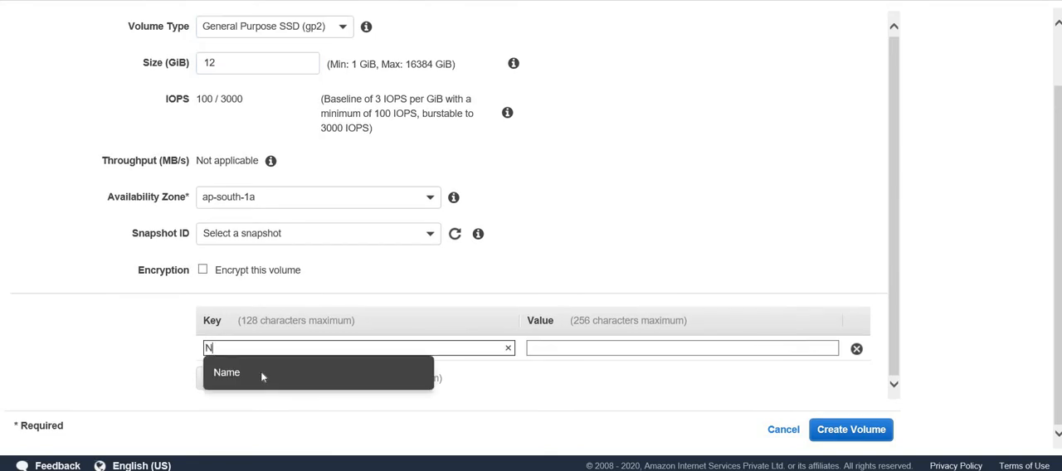
type("ame")
key("Tab")
type("ext")
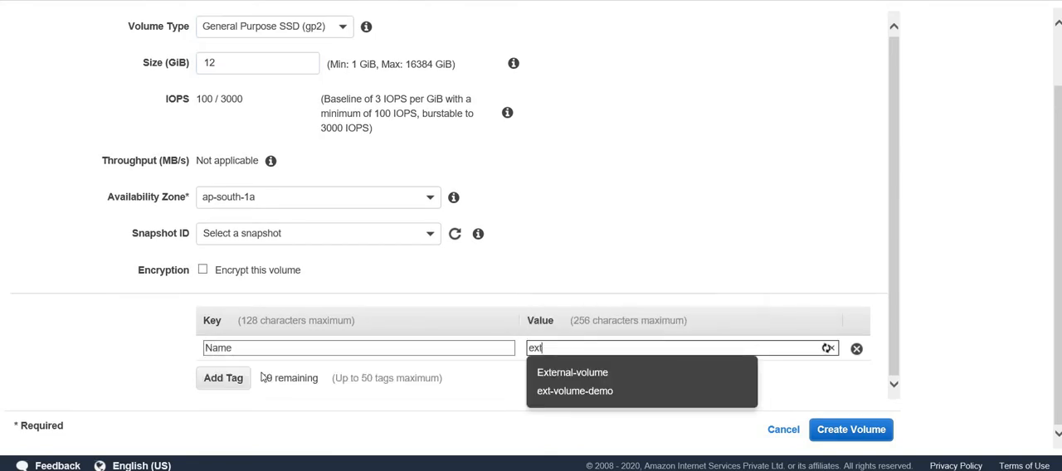
type("-vol")
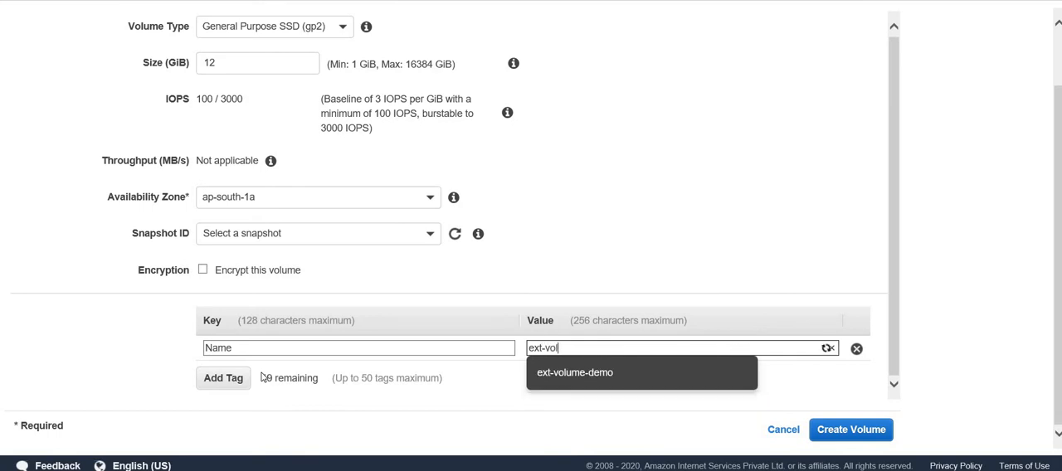
type("um")
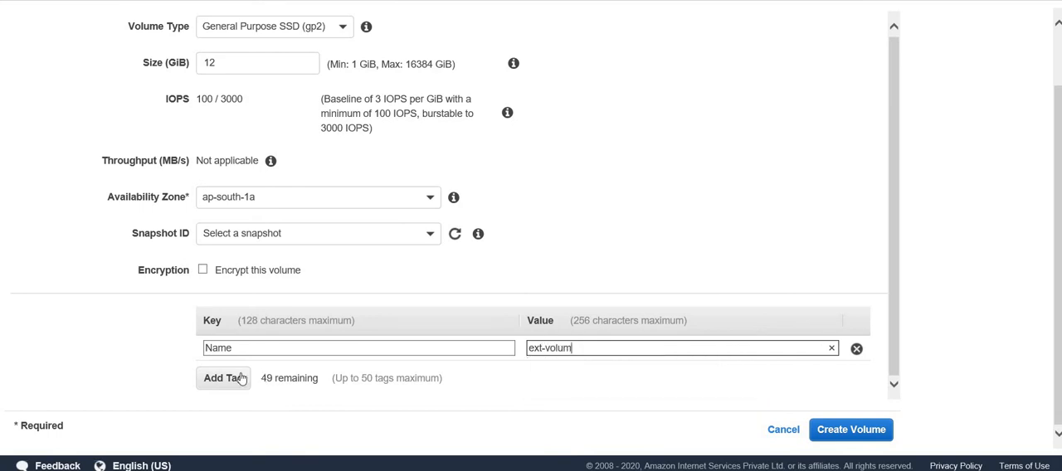
type("e")
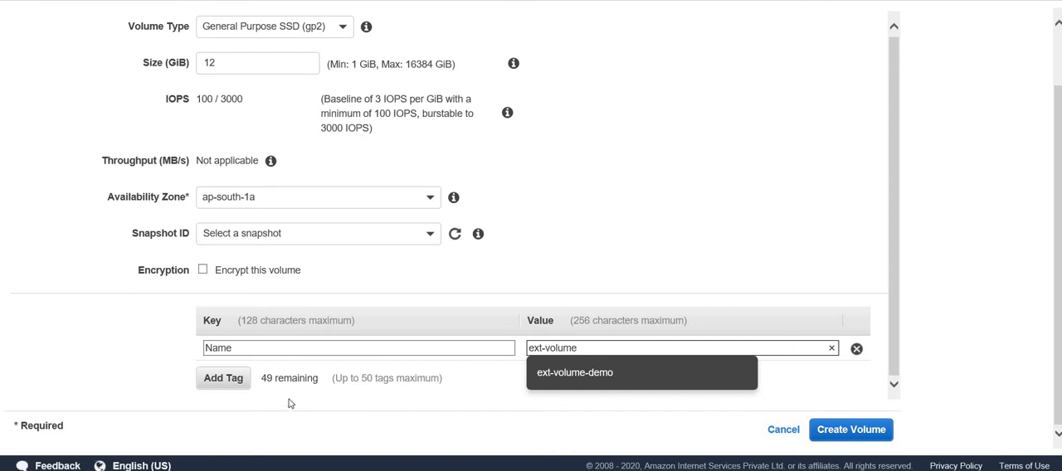
left_click(610, 374)
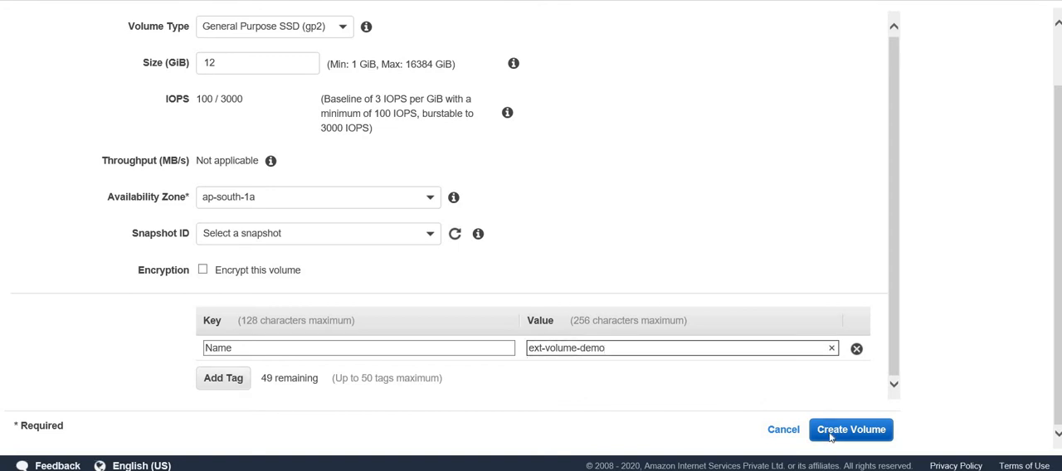
left_click(829, 435)
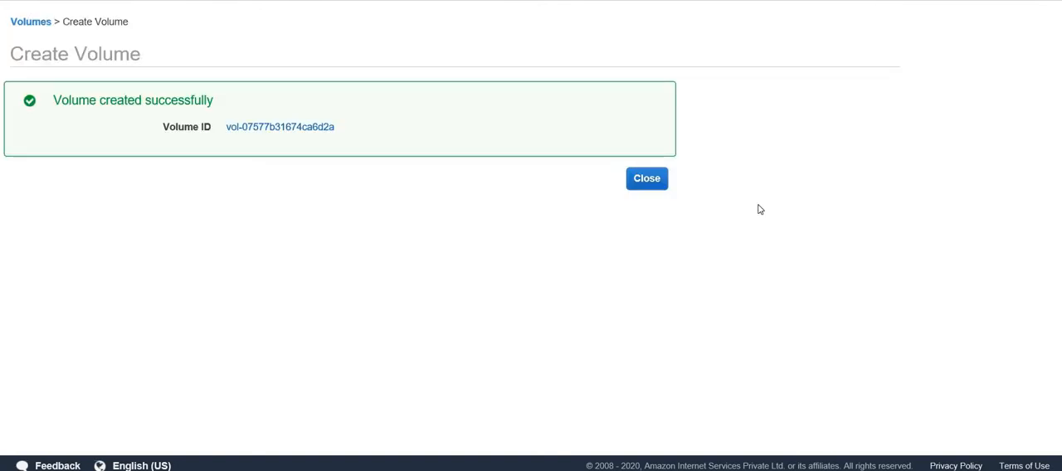
left_click(661, 186)
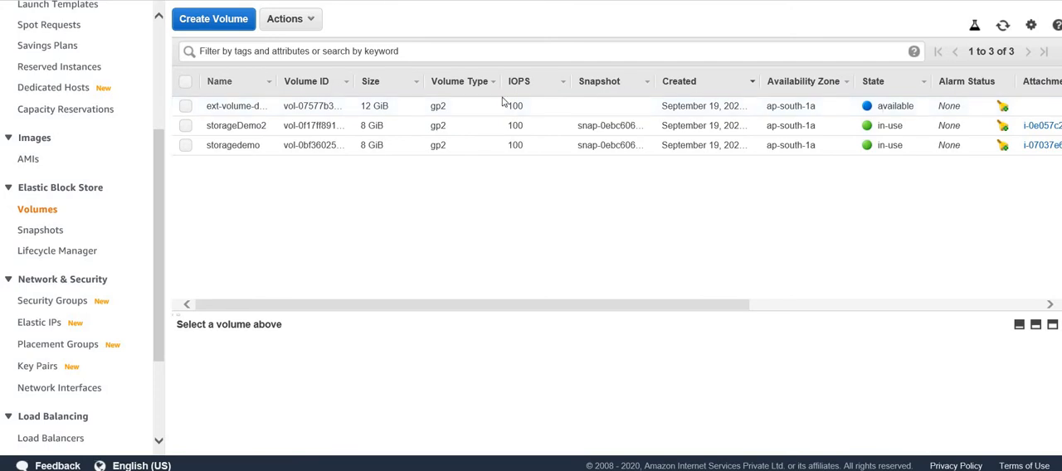
- Attach the ext-volume-demo volume to the running storagedemo instance as device /dev/sdf
left_click(898, 106)
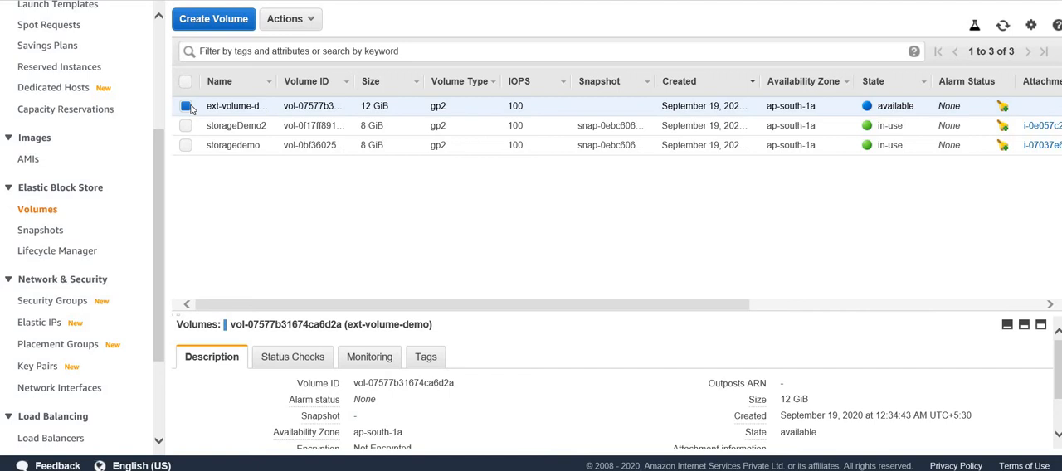
left_click(307, 20)
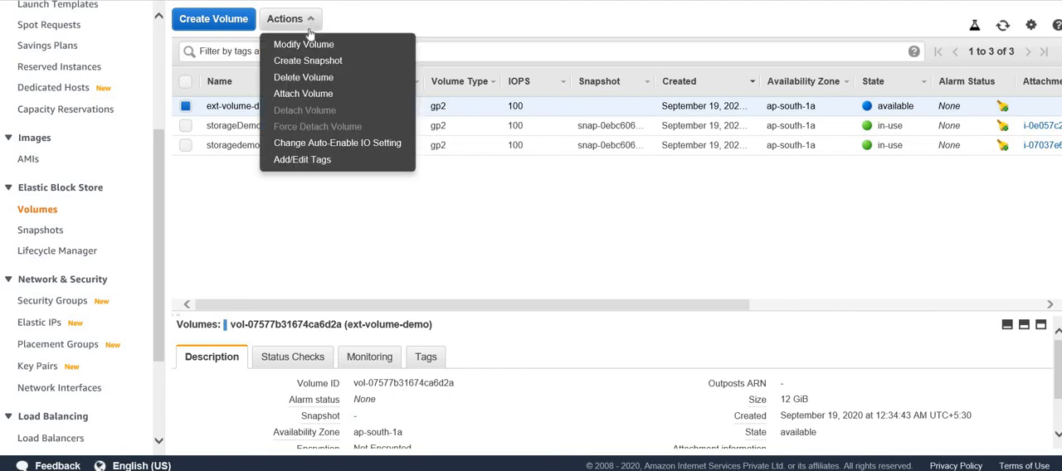
left_click(315, 94)
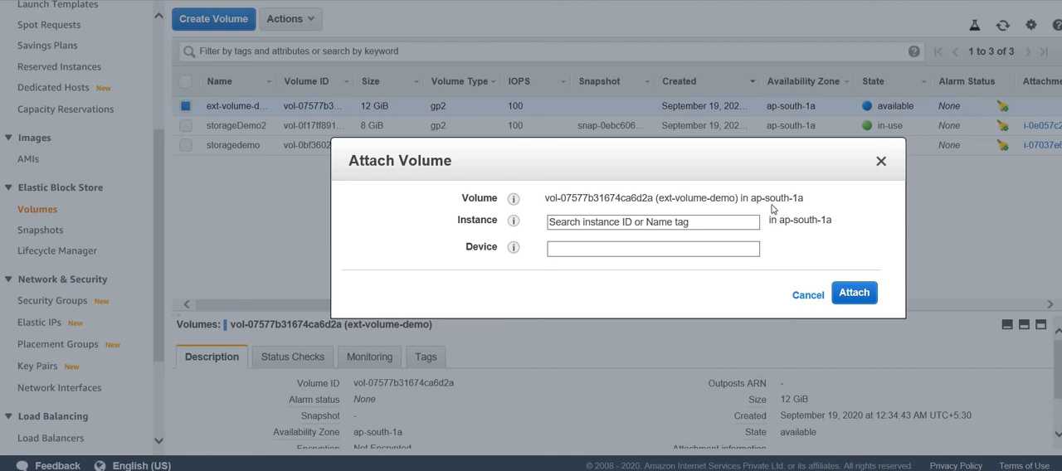
left_click_drag(749, 199, 797, 202)
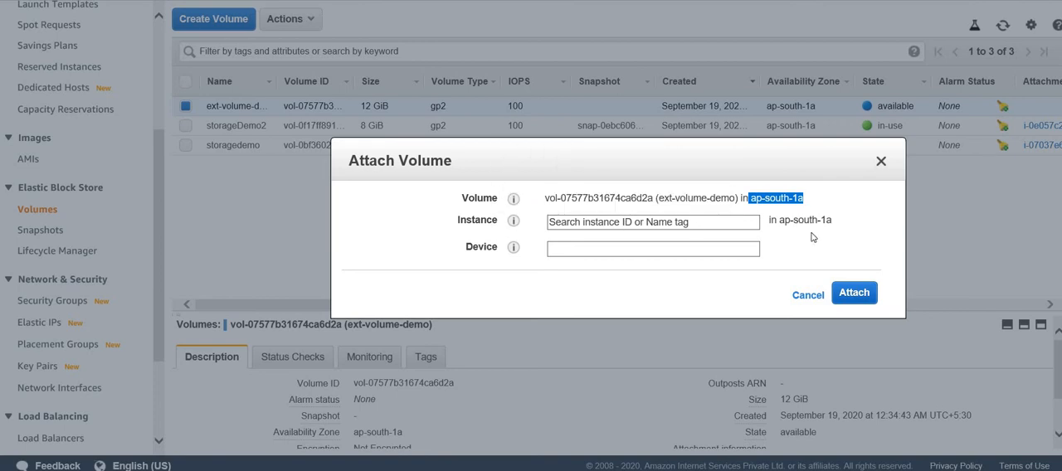
left_click_drag(779, 220, 830, 224)
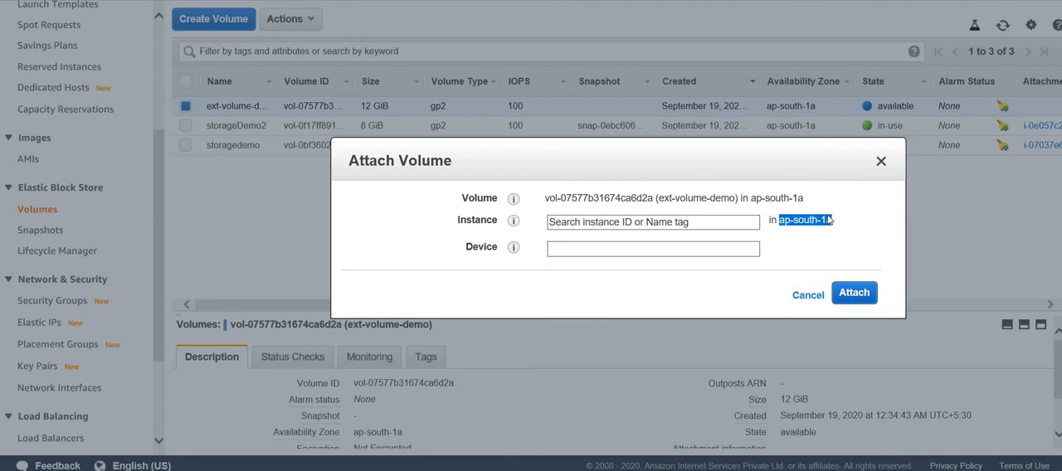
left_click(690, 221)
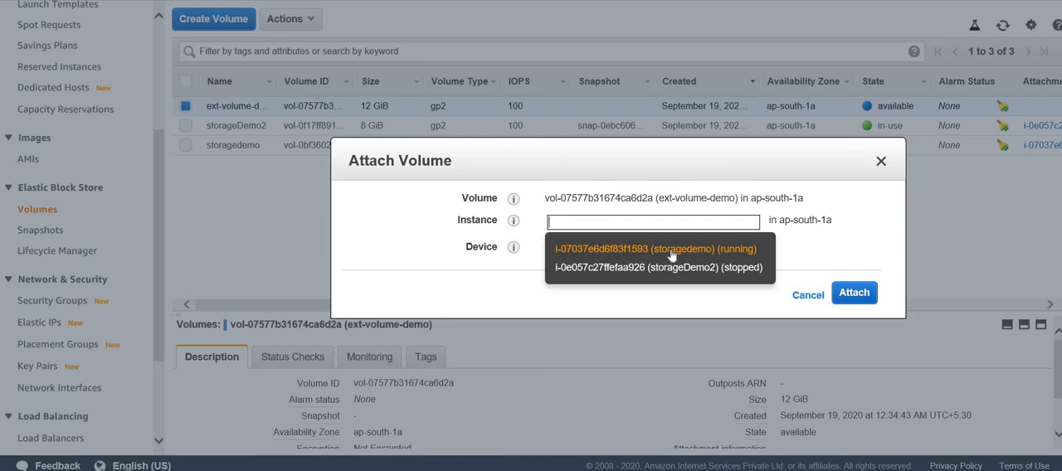
left_click(670, 254)
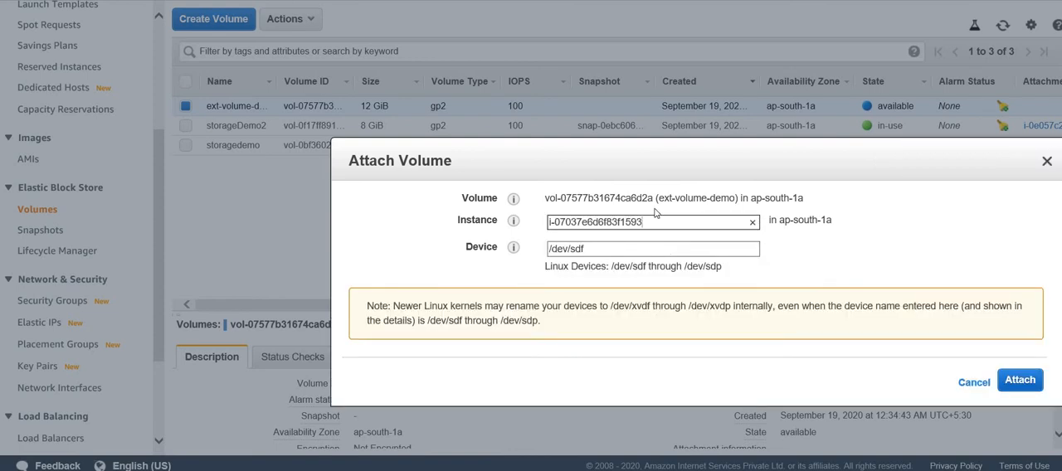
left_click(1019, 381)
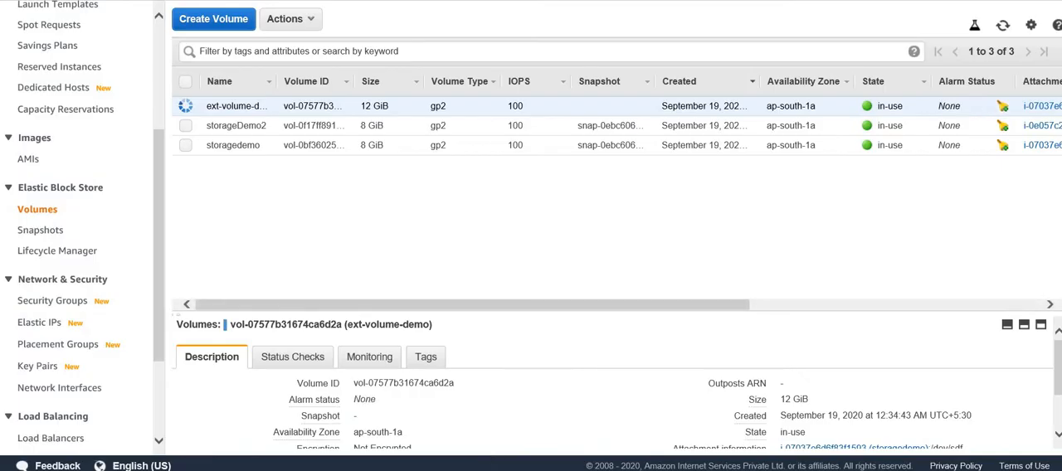
- Switch to the PowerShell SSH session and list the server's block devices with lsblk
key("alt+Tab")
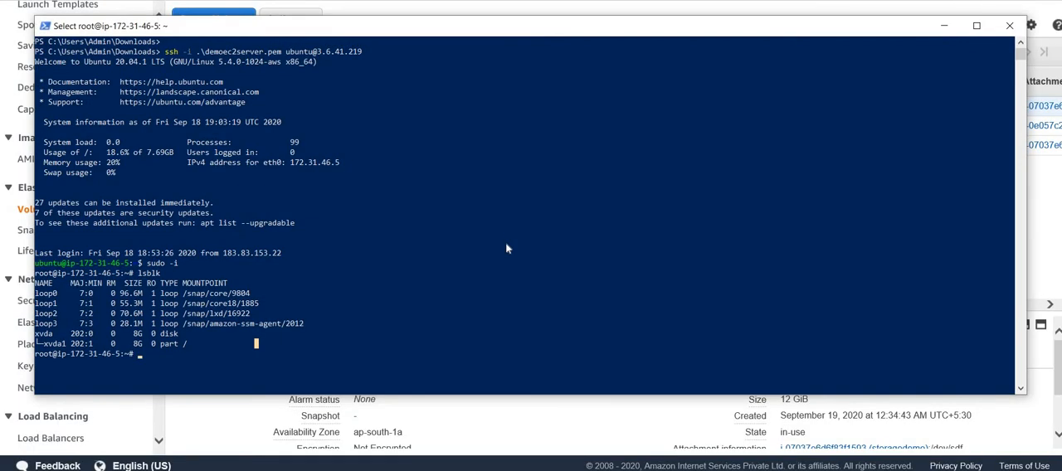
left_click(506, 247)
key("Return")
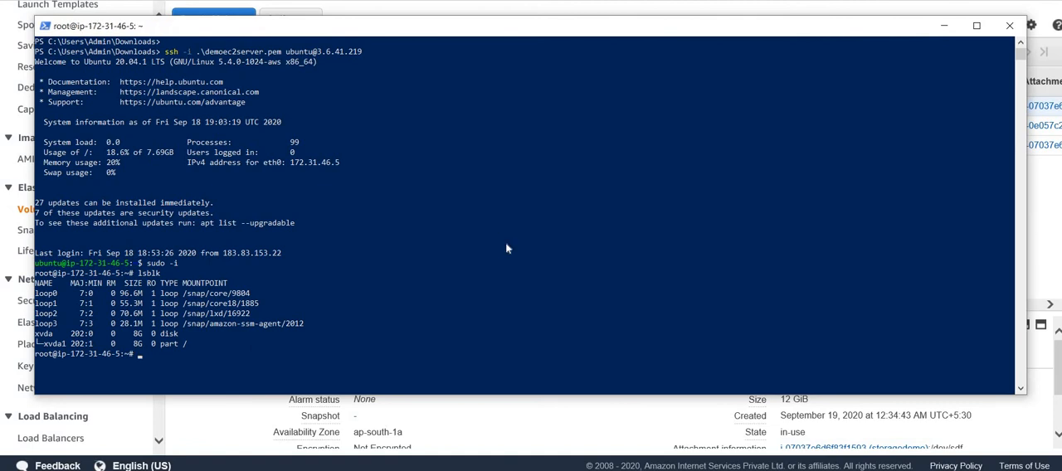
key("Return")
key("Return")
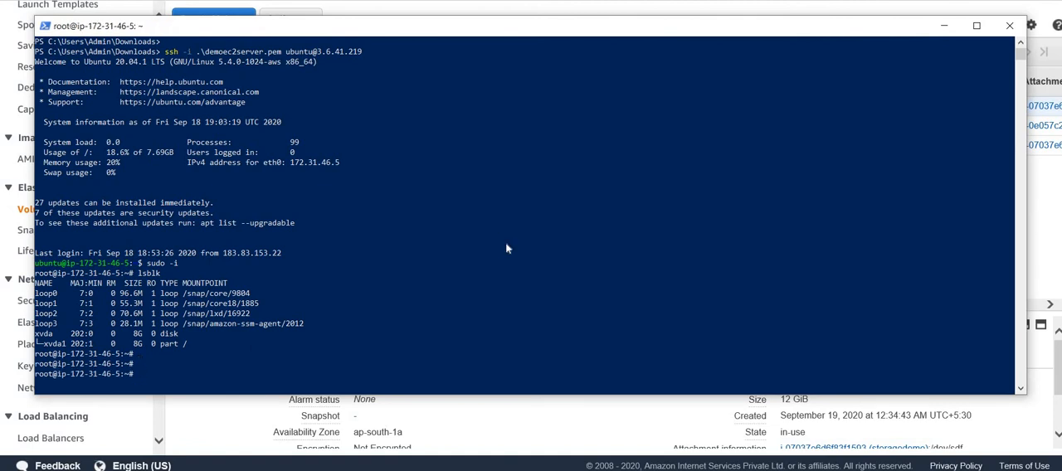
type("lsblk")
key("Return")
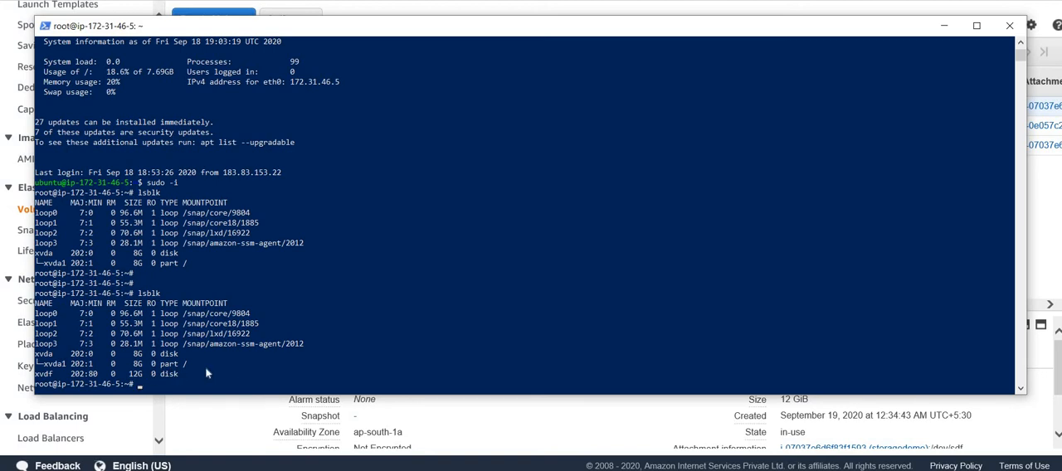
- Check whether the new disk holds a file system with file -s /dev/xvdf
type("file ")
type("-t")
key("BackSpace")
key("BackSpace")
type("s /dev/xvdf")
key("Return")
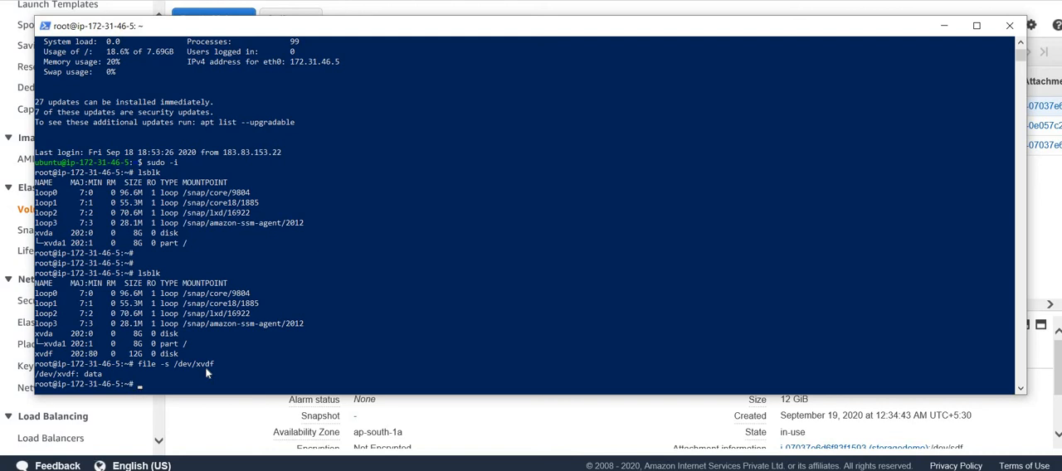
- Format the new disk with an ext4 file system using mkfs -t ext4 /dev/xvdf
type("mkfs ")
type("-t ext4")
type(" /dev/")
type("sv")
key("BackSpace")
key("BackSpace")
type("xvdf")
key("Return")
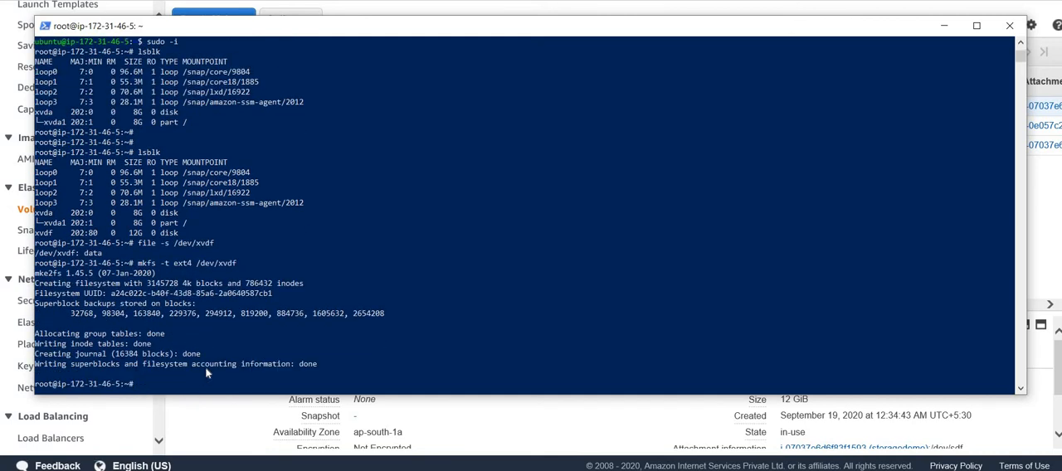
- Run file -s /dev/xvdf again and examine the reported file system details
key("Up")
key("Up")
key("Up")
key("Down")
key("Return")
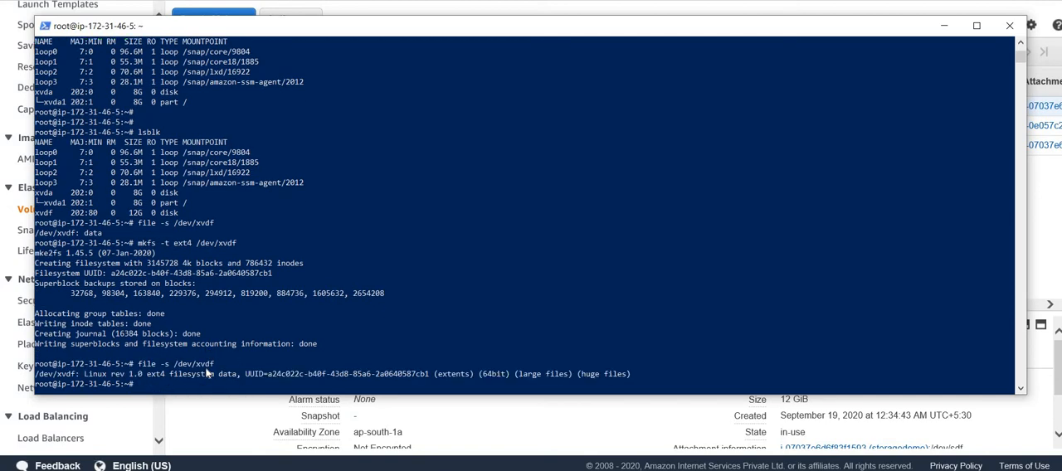
left_click(88, 375)
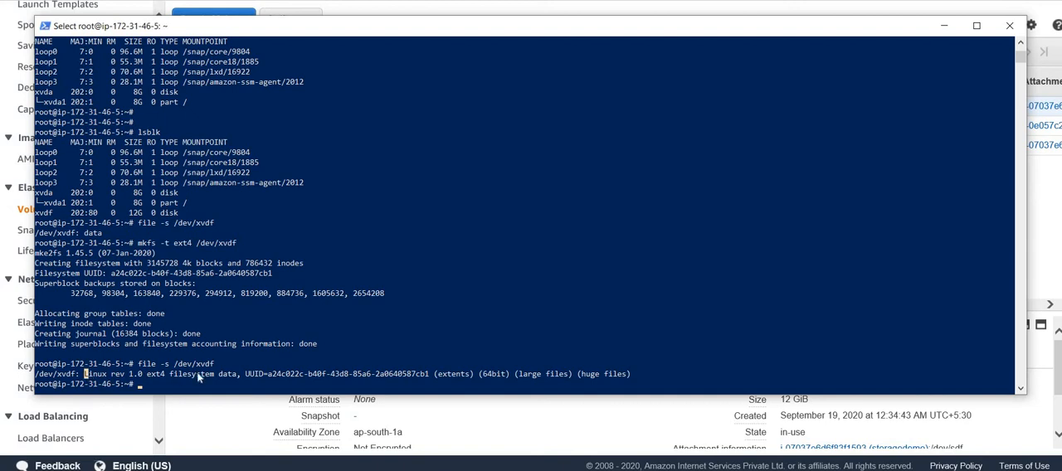
left_click_drag(199, 377, 644, 379)
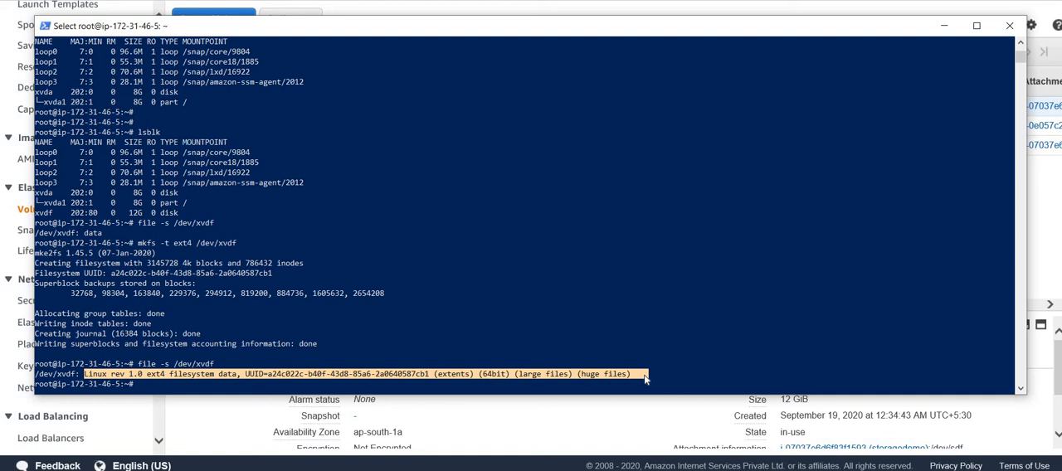
left_click(520, 304)
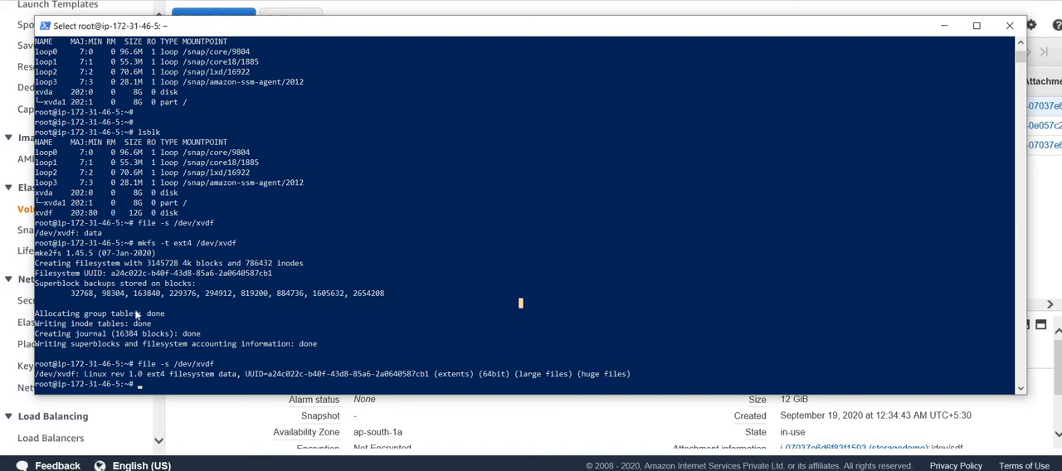
- List the block devices again with lsblk and compare the mount points of xvda1 and xvdf
key("Up")
key("Up")
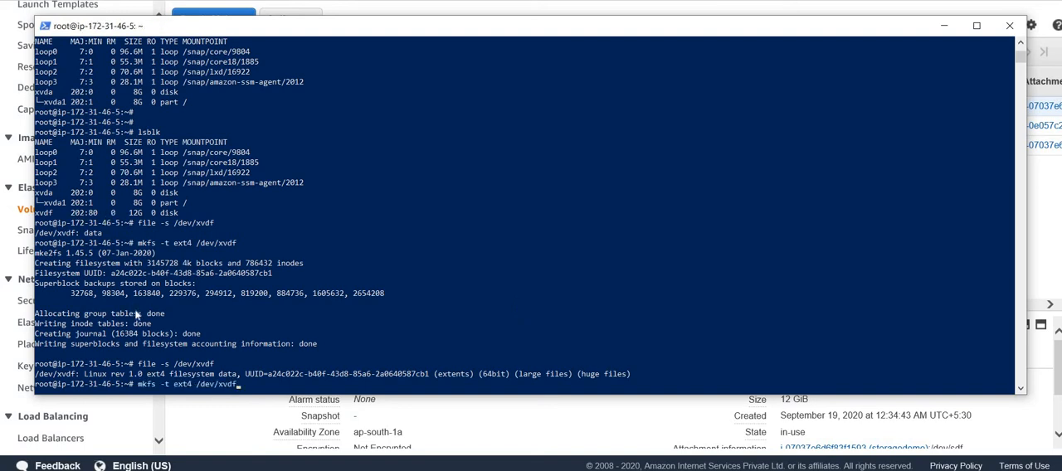
key("Up")
key("Up")
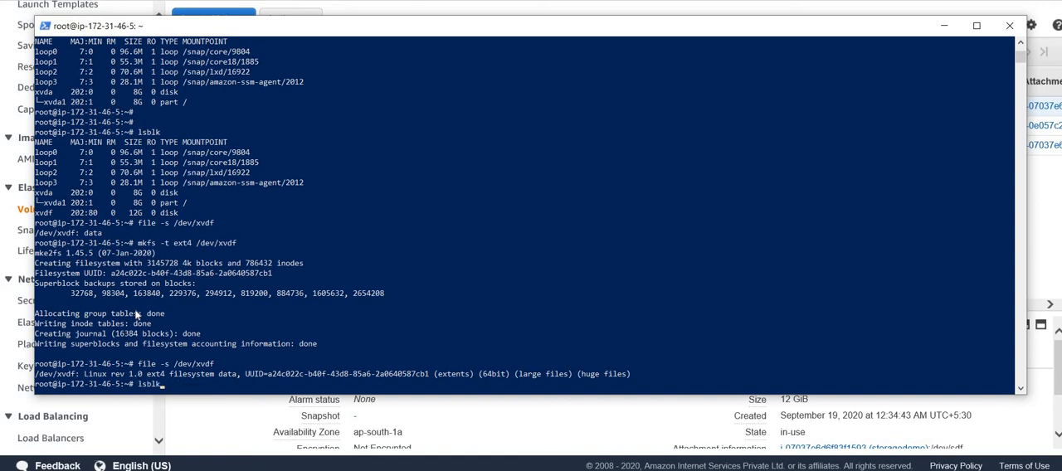
key("Return")
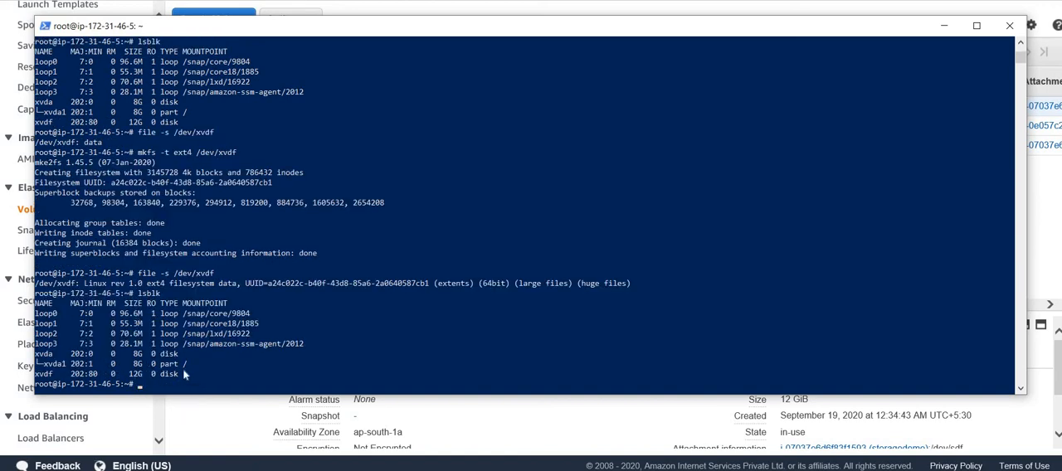
left_click_drag(184, 375, 212, 398)
left_click(208, 265)
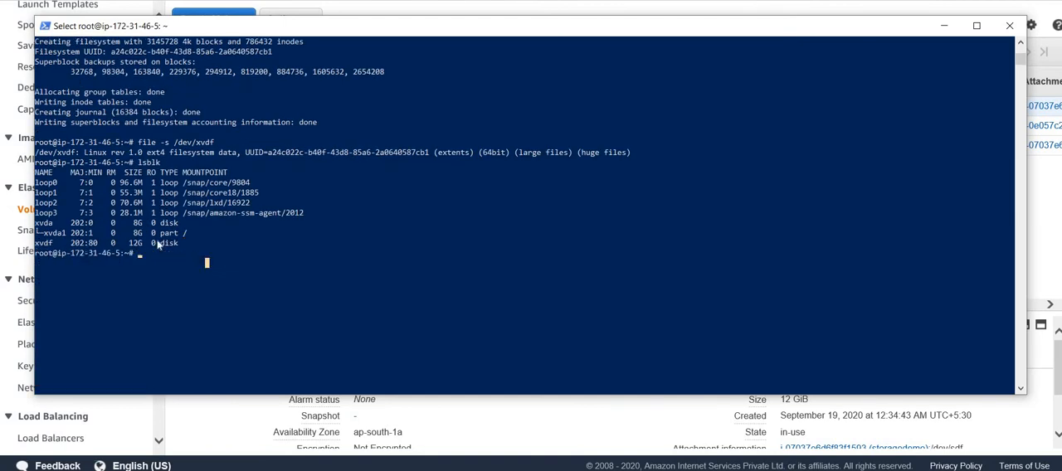
left_click_drag(88, 233, 204, 234)
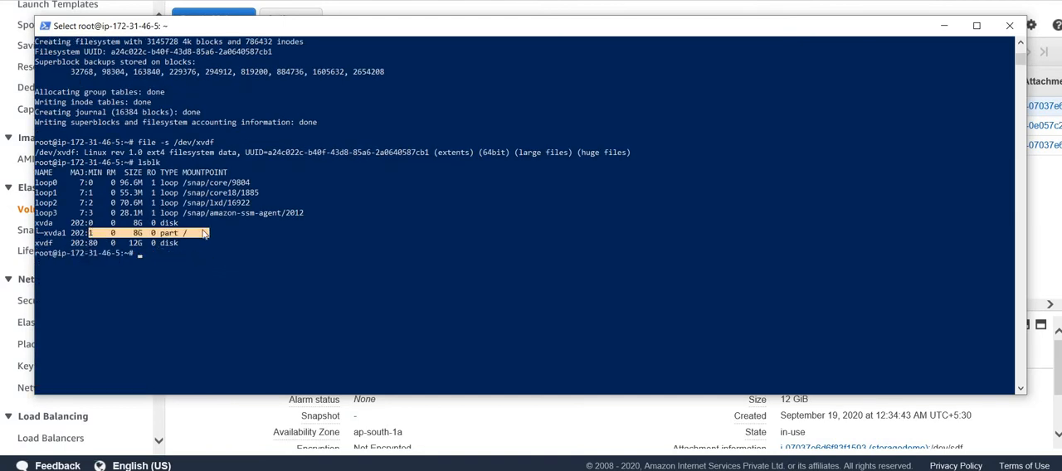
left_click(188, 233)
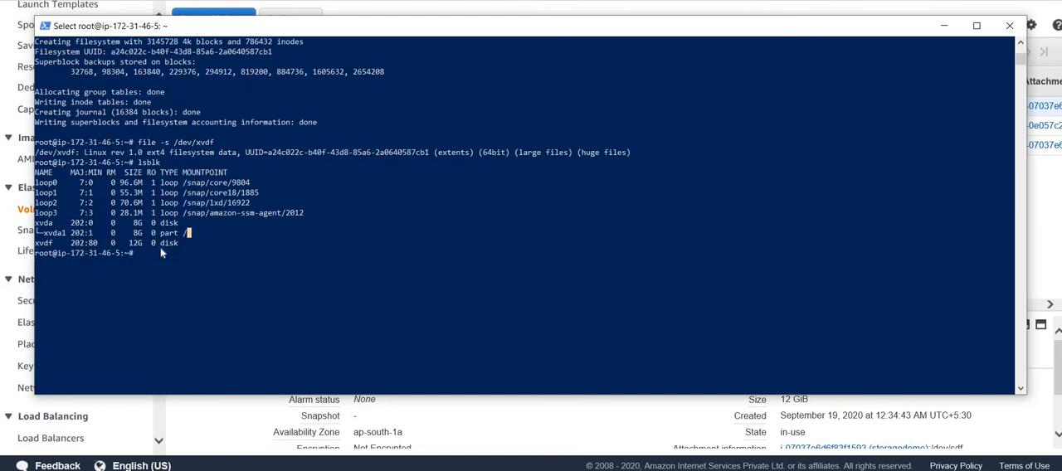
- Create the mount directory /externaldata with mkdir
left_click(165, 253)
type("mkdir ")
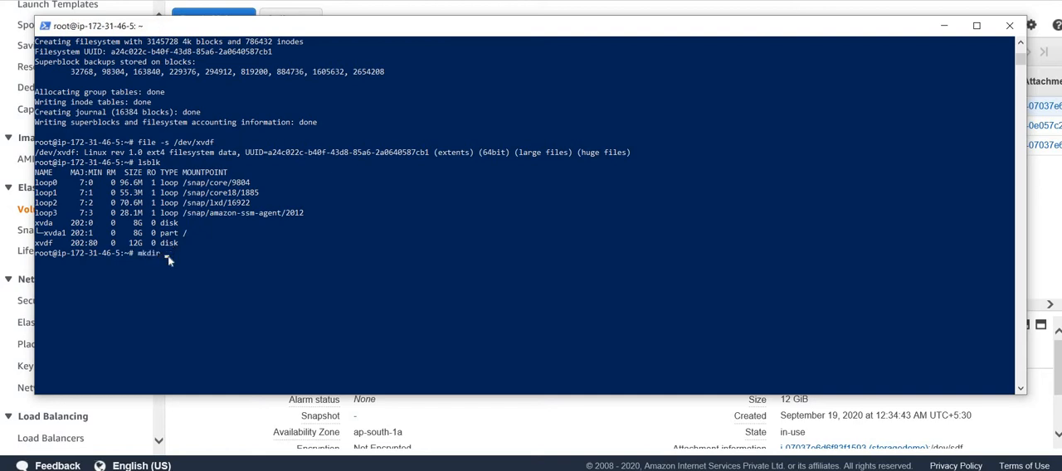
type("/externale")
key("BackSpace")
key("BackSpace")
type("ldata")
key("Return")
- Mount the /dev/xvdf disk on the /externaldata/ directory
type("mount ")
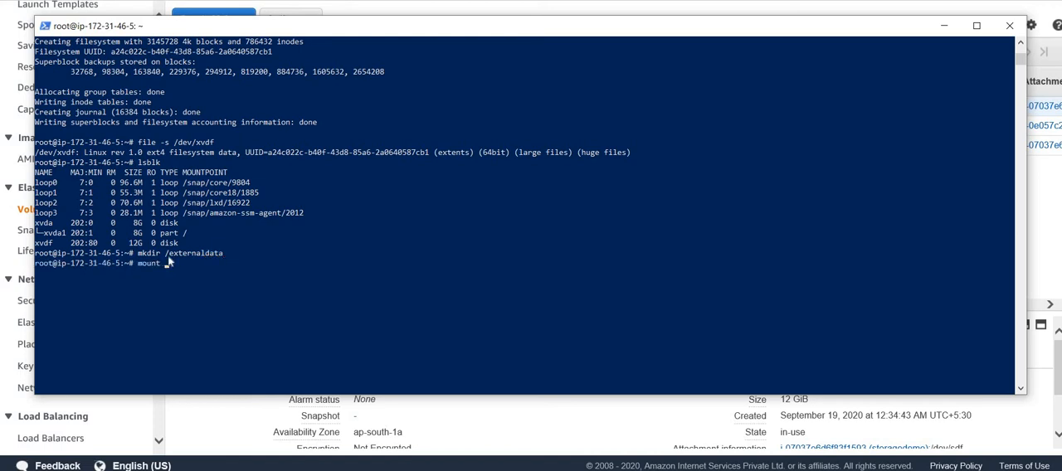
type("/dev/xvdf /exter")
key("Tab")
key("Return")
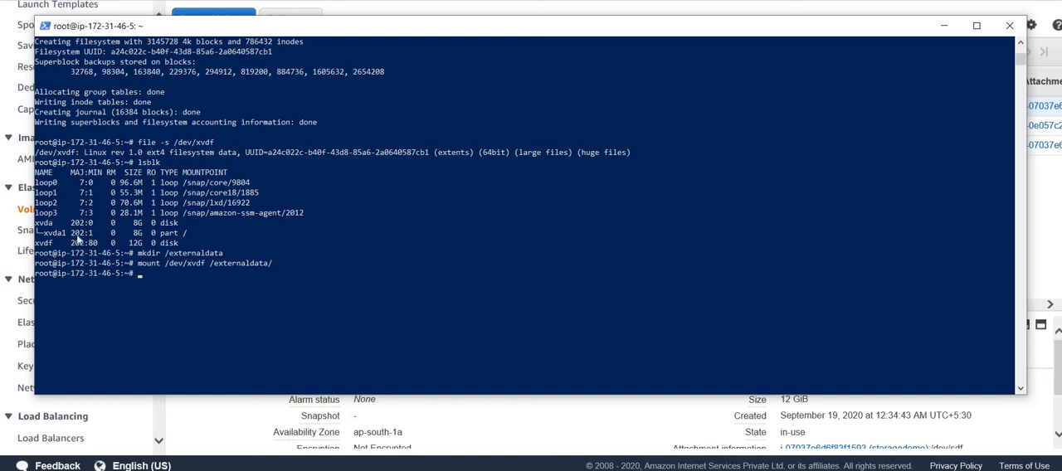
- Rerun lsblk and examine the mount point listed for xvdf
key("Up")
key("Up")
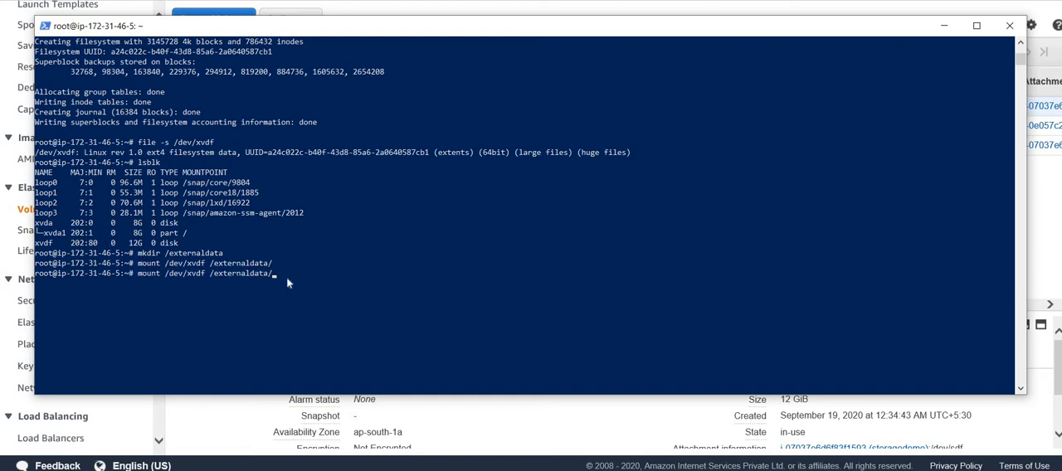
key("Up")
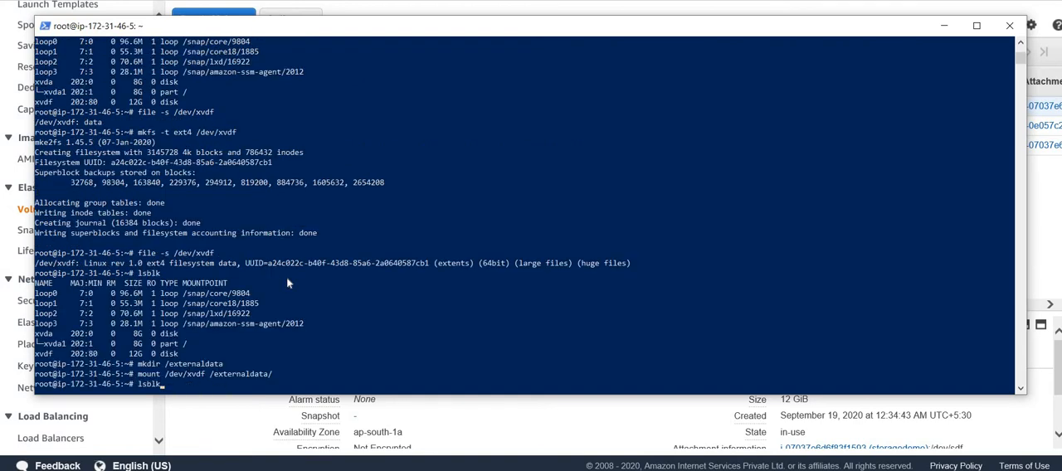
key("Return")
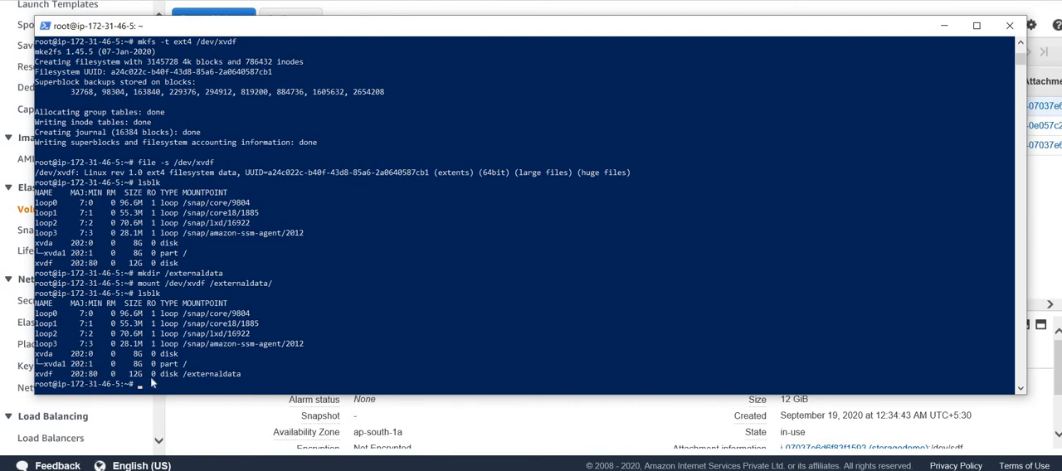
left_click_drag(127, 365, 335, 365)
- Change to the /externaldata/ directory and open a new file sample.txt in vi, ready for inserting text
type("cd /exte")
key("Tab")
key("Return")
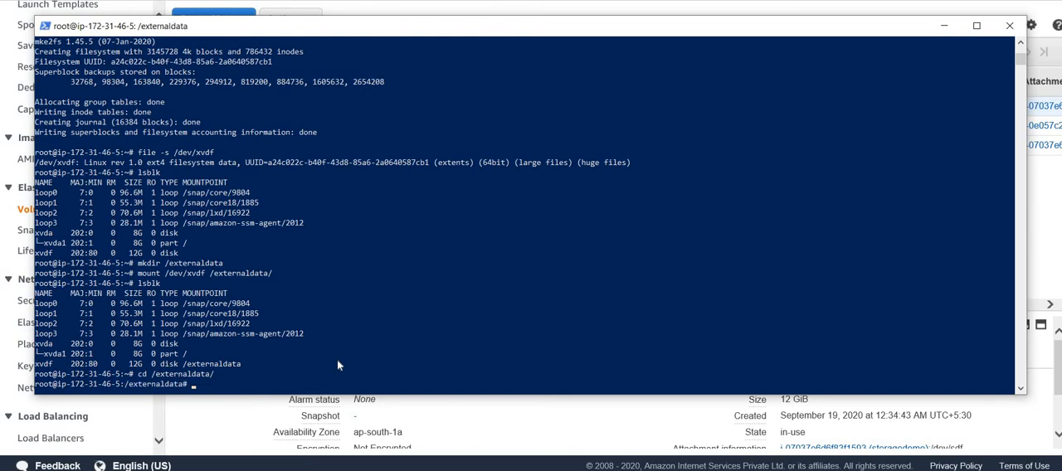
type("vi sample.txt")
key("Return")
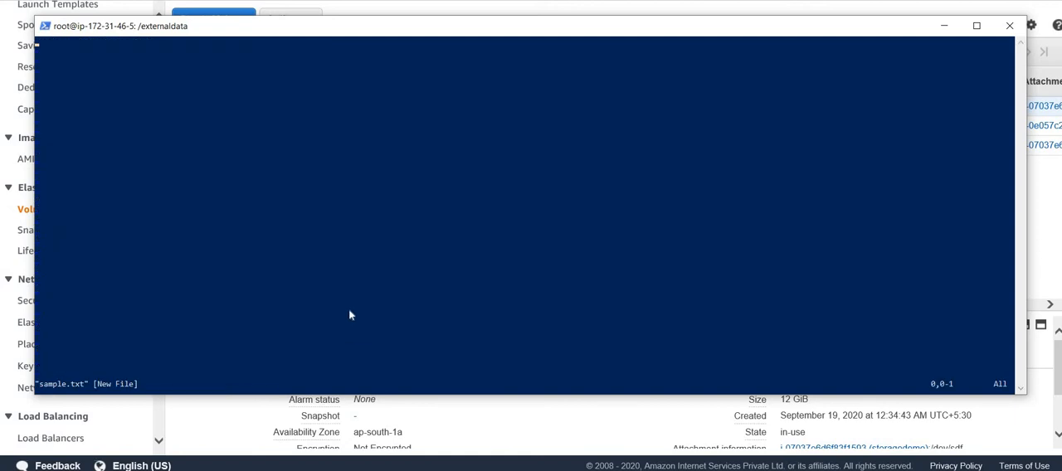
key("i")
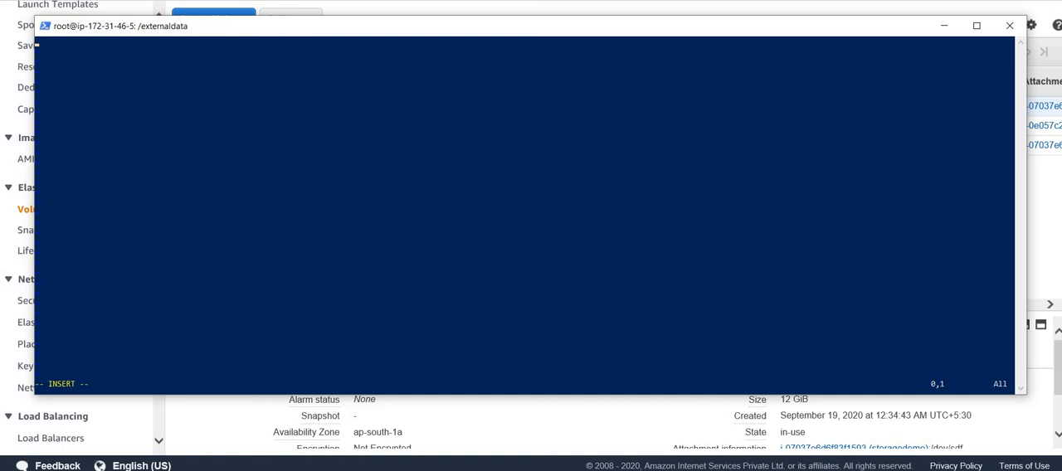
- Switch to the Notepad note, correct "teh" to "the" in its second line, select the whole text and minimize Notepad
key("alt+Tab")
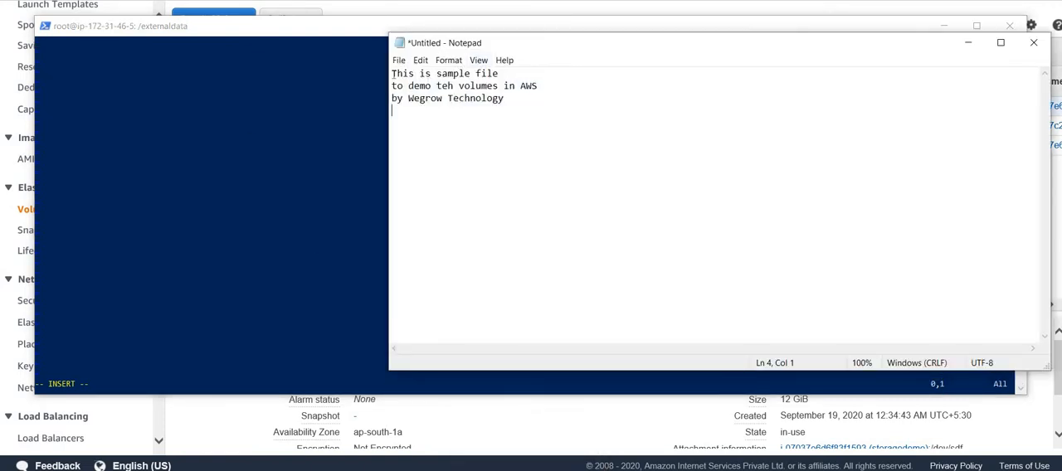
left_click_drag(391, 73, 538, 99)
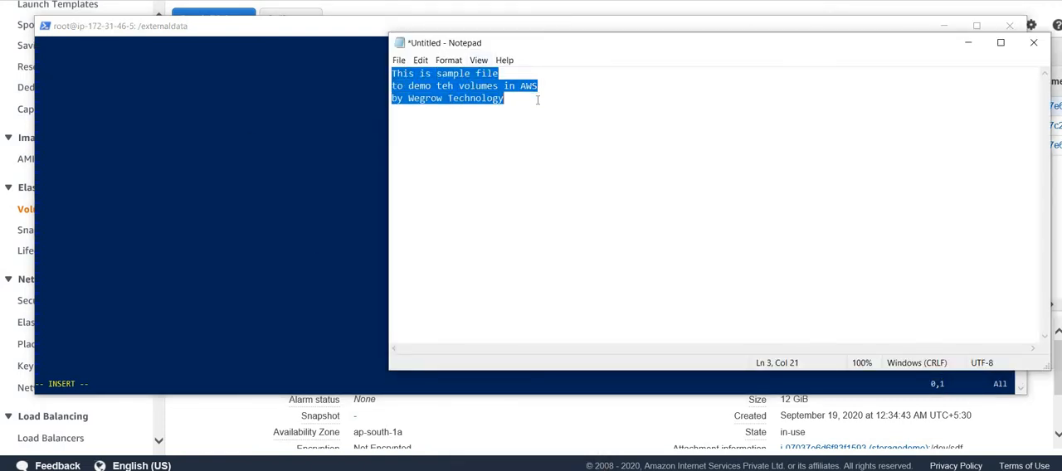
key("ctrl+c")
left_click(453, 86)
key("BackSpace")
key("BackSpace")
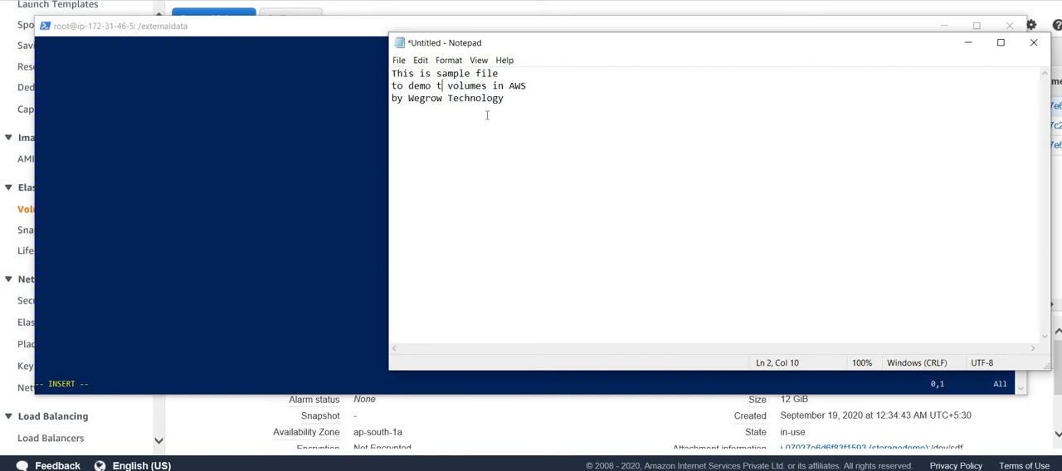
type("the")
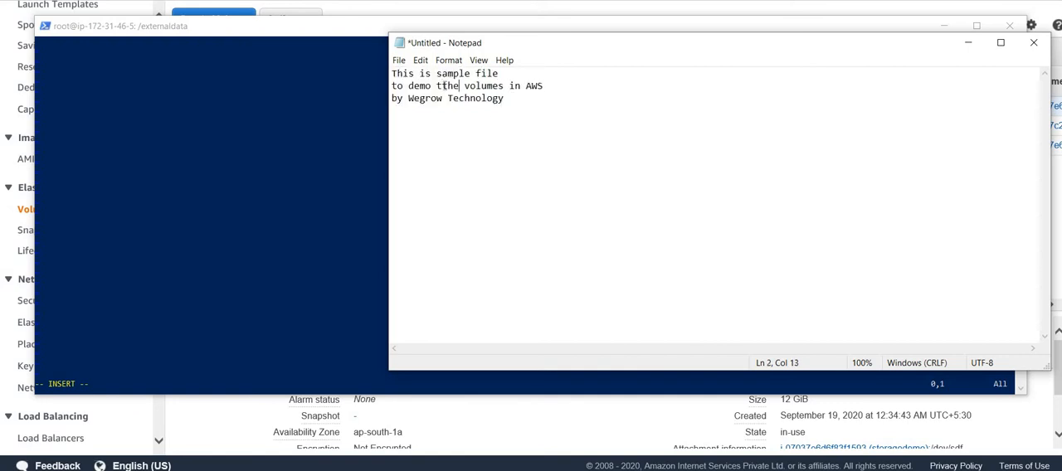
key("BackSpace")
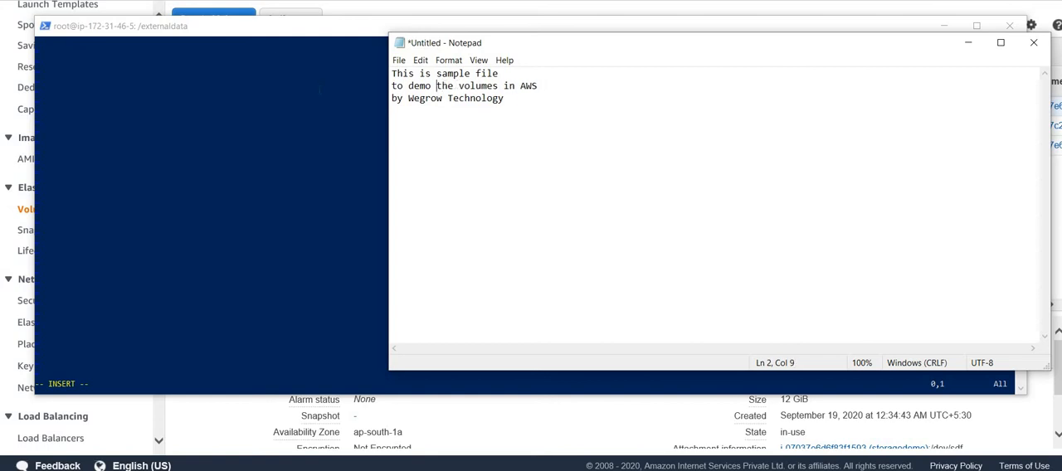
key("ctrl+a")
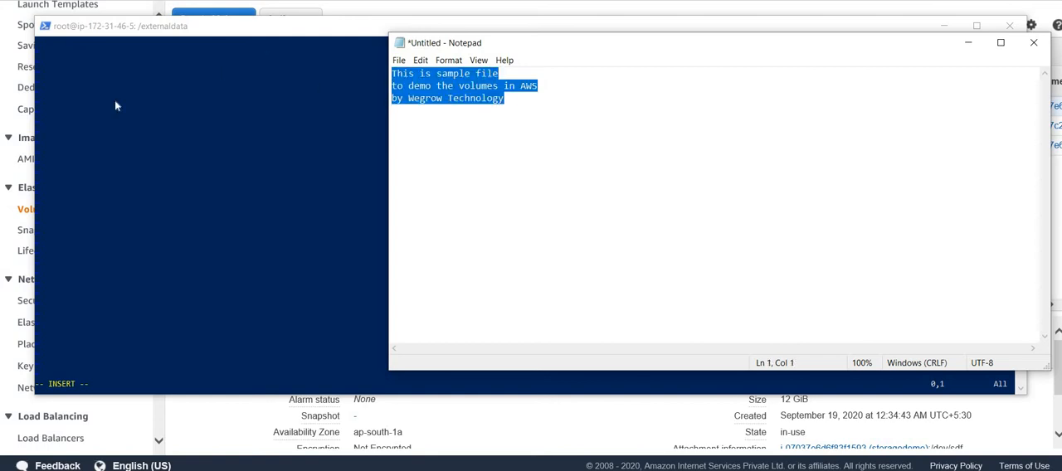
left_click(962, 50)
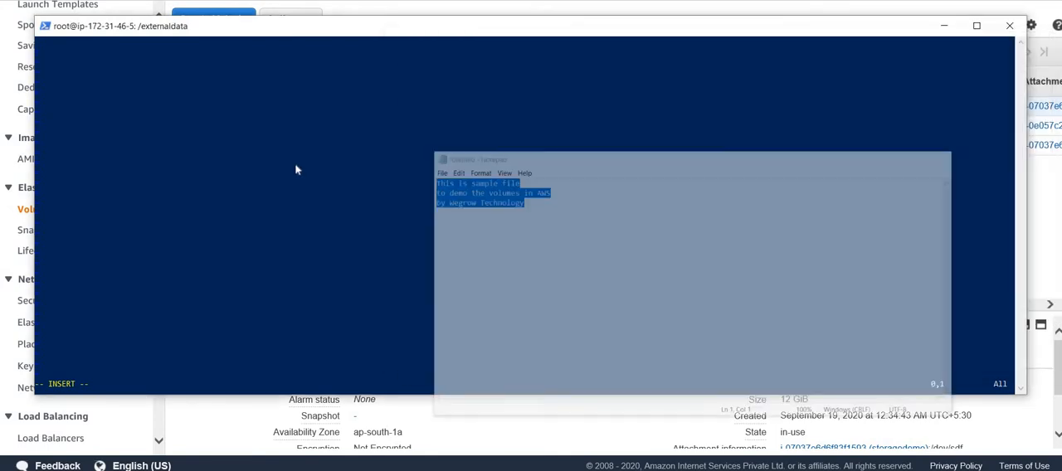
- Enter "This is demo file", "to demo the volumes in AWS" and "by wegrow Technology" as three lines in sample.txt, save it and exit vi
left_click(296, 166)
key("Escape")
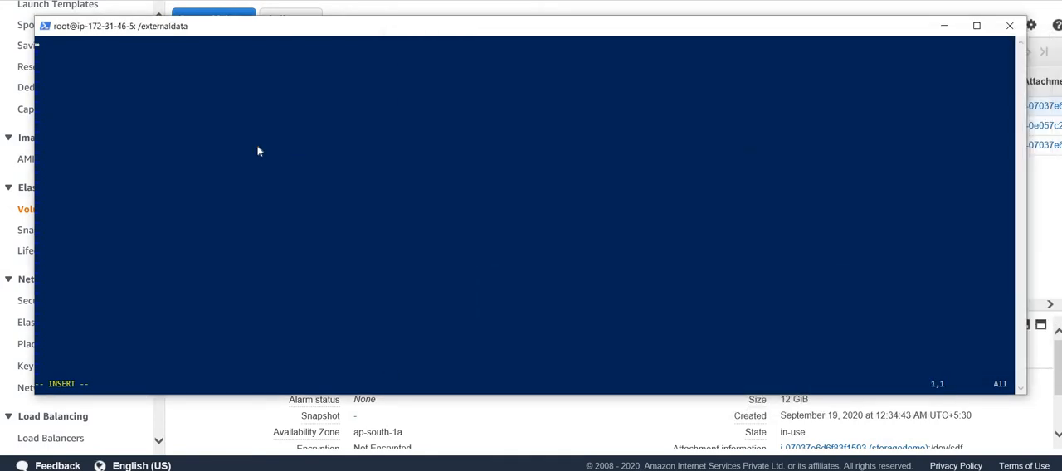
type("This is ")
type("s")
key("BackSpace")
type("s")
key("BackSpace")
type("s")
key("BackSpace")
type("sdem")
key("BackSpace")
key("BackSpace")
key("BackSpace")
key("BackSpace")
type("demo file")
key("Return")
type("to demo the volumes in AWS")
key("Return")
type("by wegrow Technology")
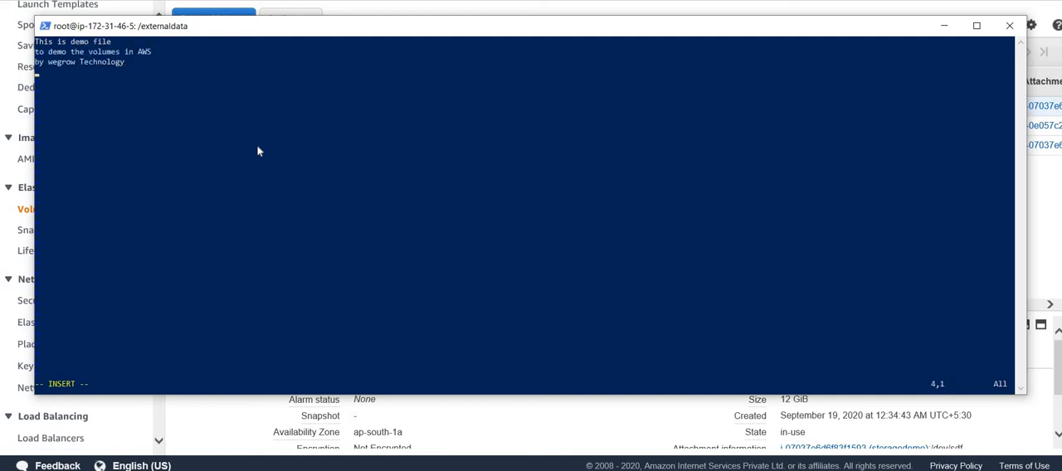
key("Escape")
type(":w")
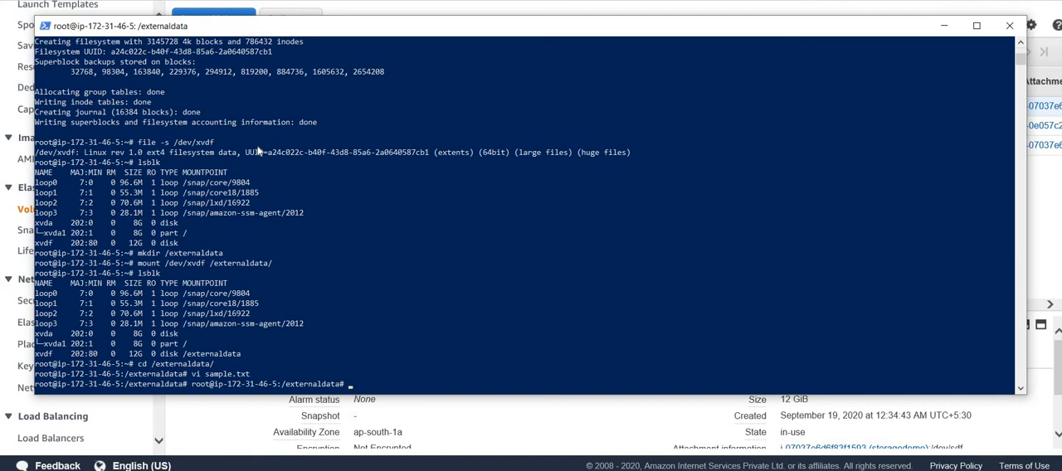
- Print the contents of sample.txt with cat and list all files in /externaldata with ls -al
key("Return")
key("Return")
key("Return")
type("cat s")
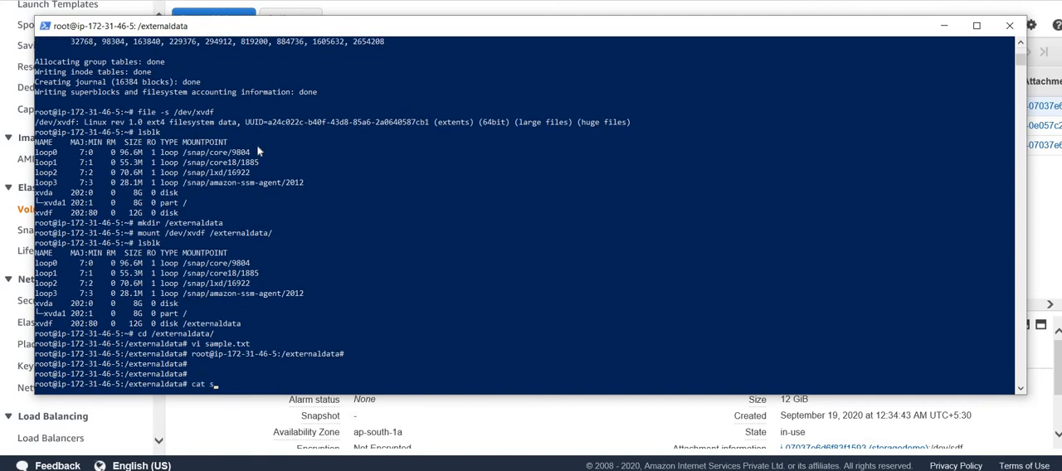
key("Tab")
key("Return")
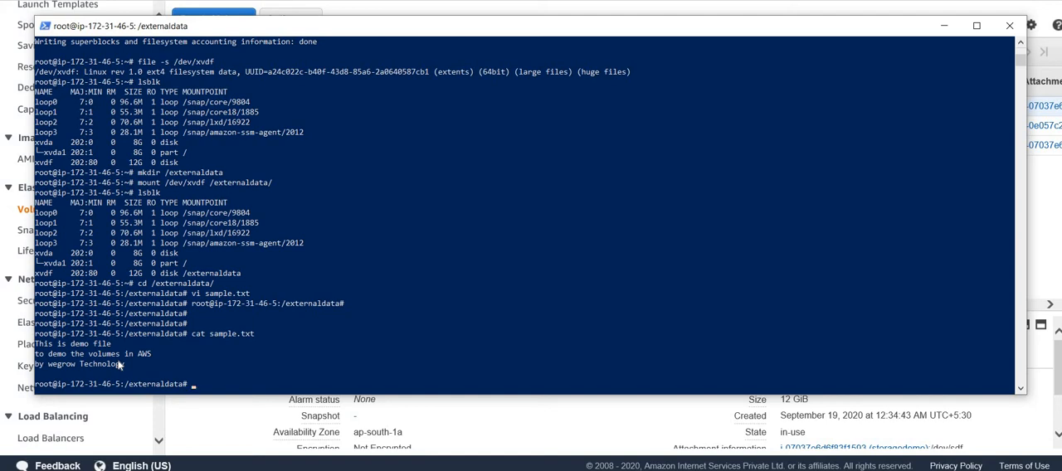
left_click(354, 278)
type("ls -al")
key("Return")
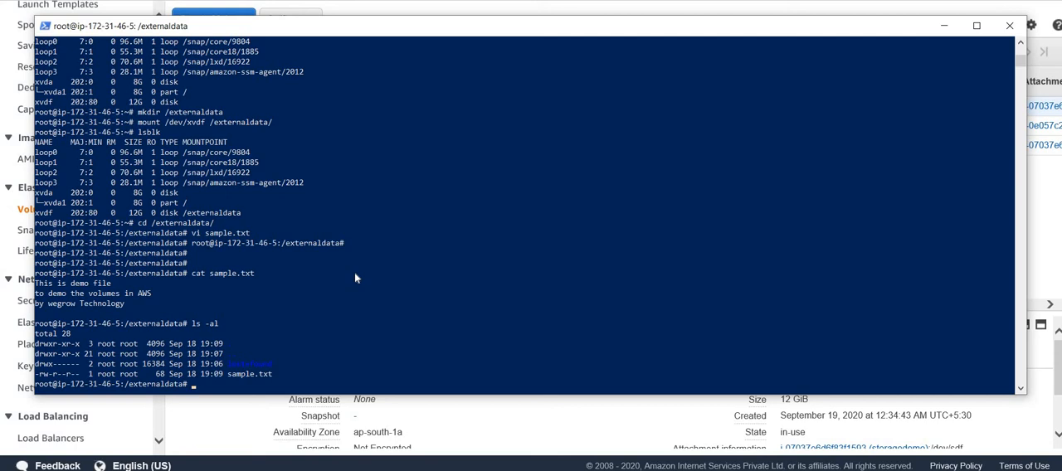
- Move up to the parent directory with cd .. and unmount /externaldata with umount
type("cd ..")
key("Return")
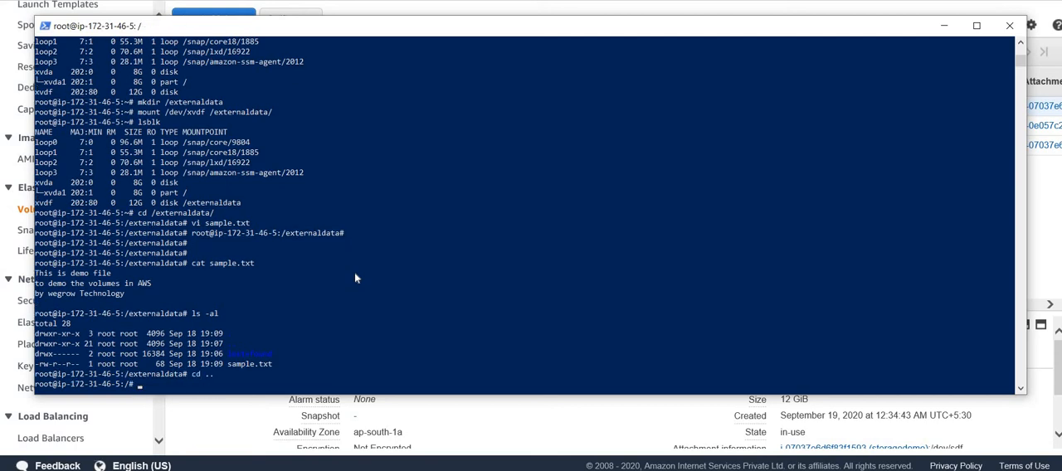
type("umount /externaldata")
key("Return")
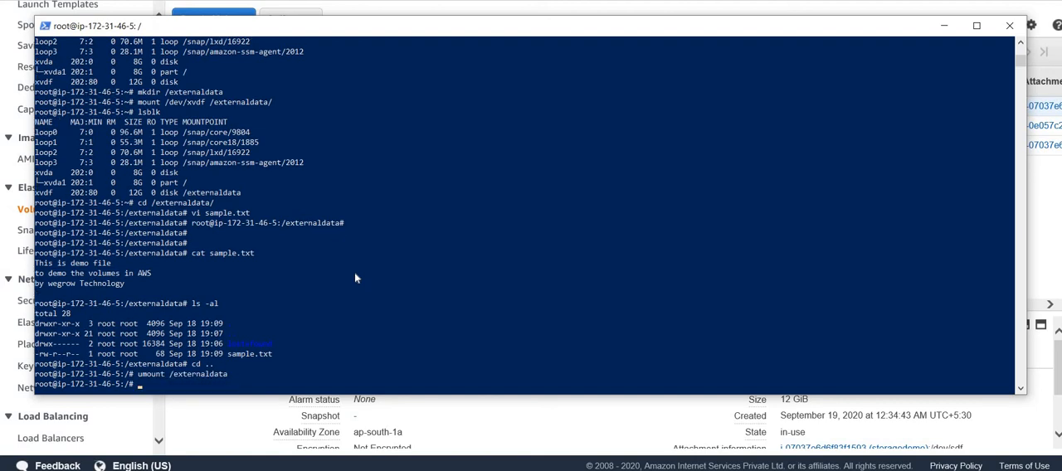
- Rerun lsblk from the command history and examine the xvdf row for a mount point
key("Up")
key("Up")
key("Up")
key("Up")
key("Up")
key("Up")
key("Up")
key("Up")
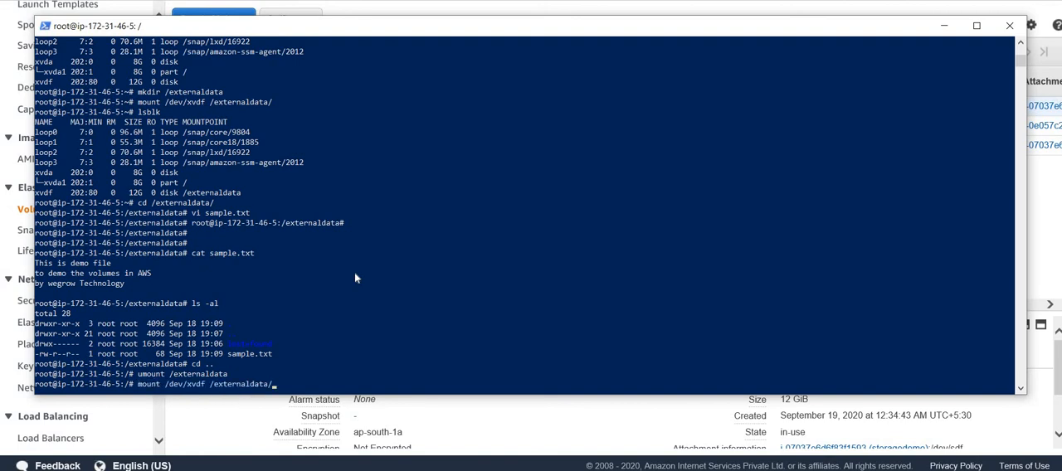
key("Down")
key("Return")
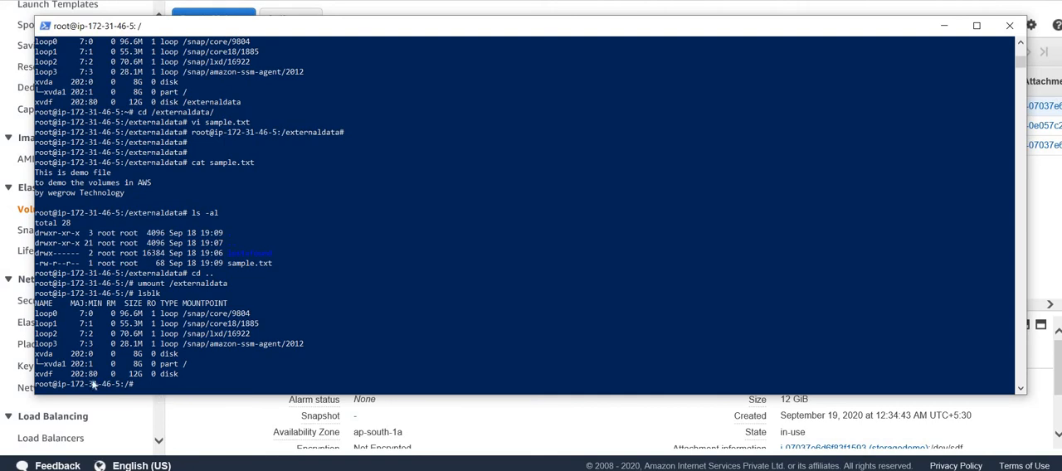
left_click_drag(108, 375, 176, 380)
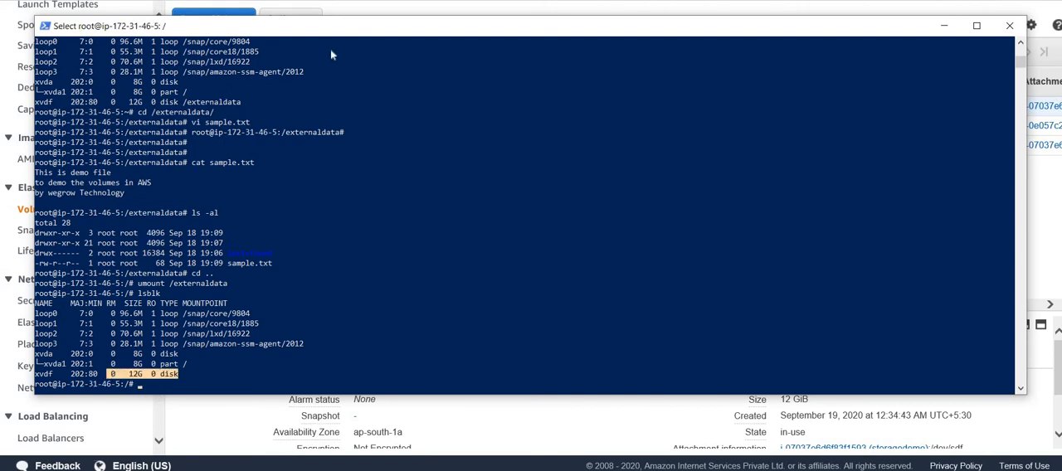
- Switch to the AWS console in the browser, detach the 12 GiB ext-volume-demo volume and refresh the volume list
key("alt+Tab")
key("alt+Tab")
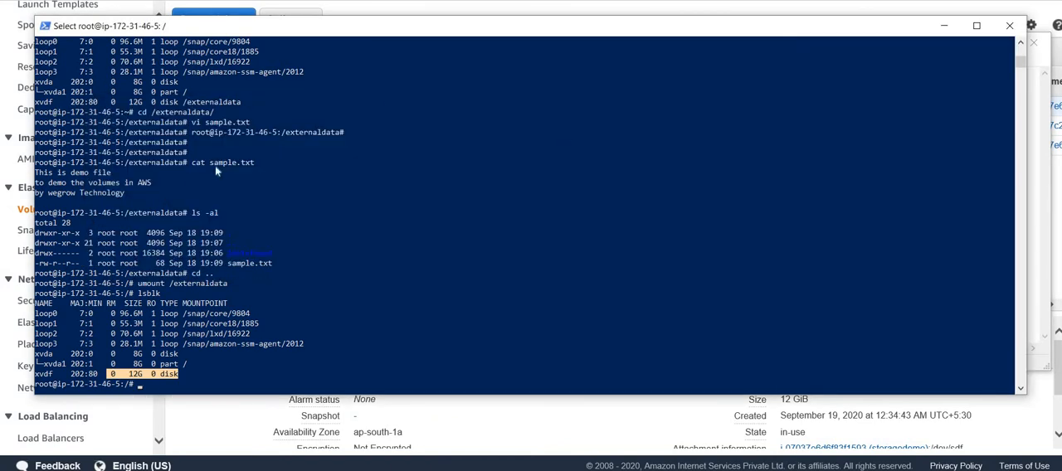
left_click(10, 135)
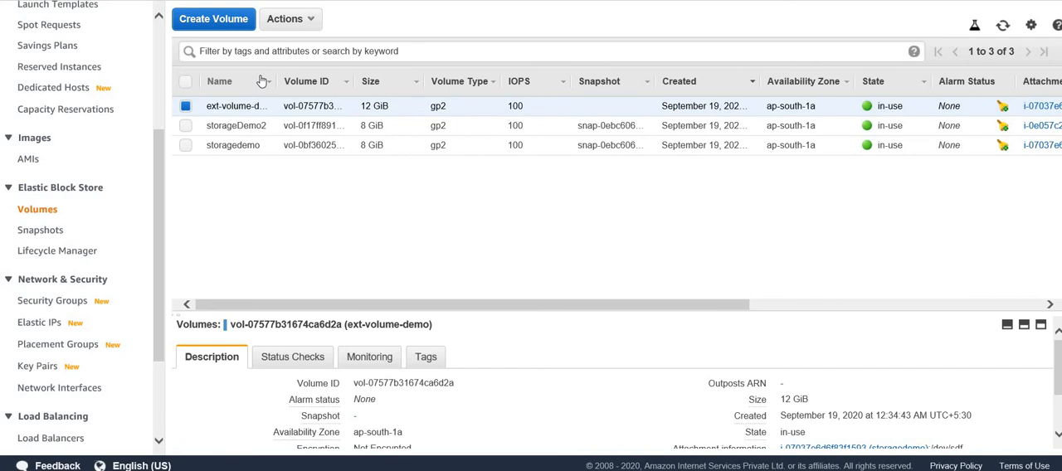
left_click(315, 18)
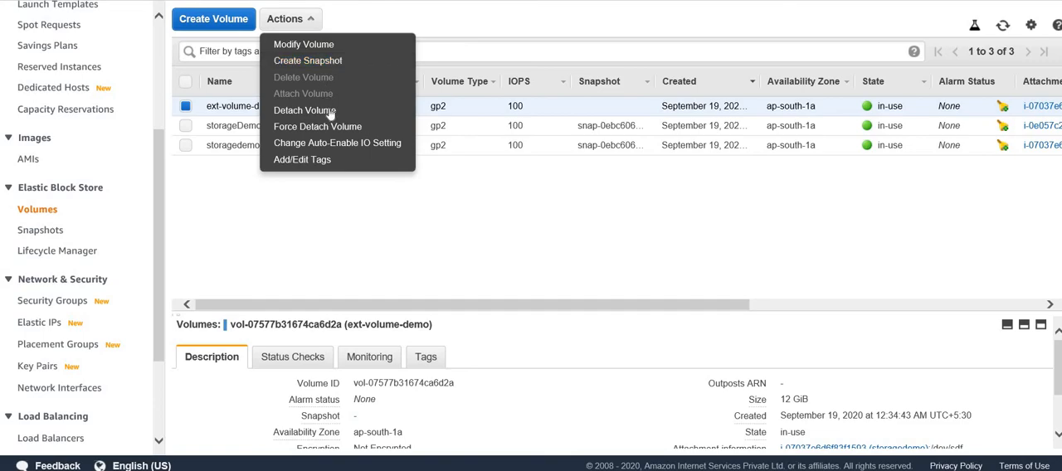
left_click(329, 110)
left_click(705, 286)
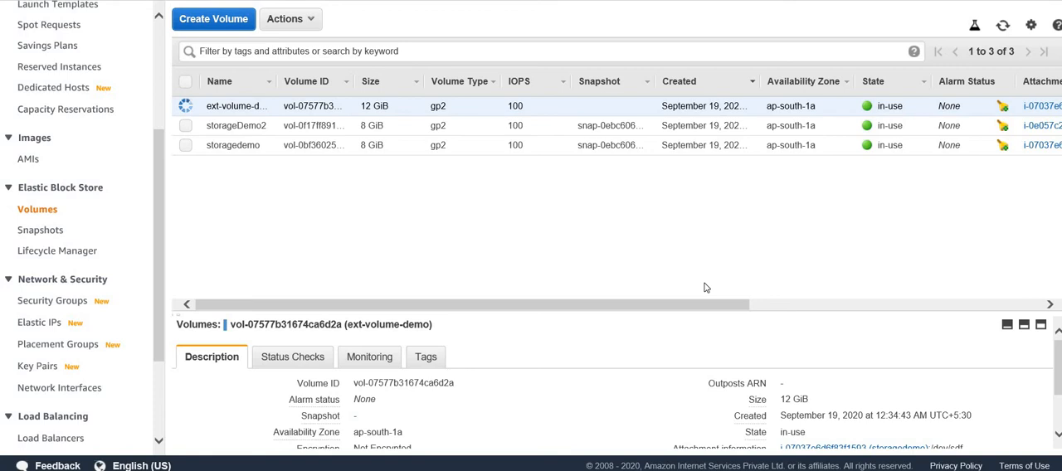
left_click(319, 21)
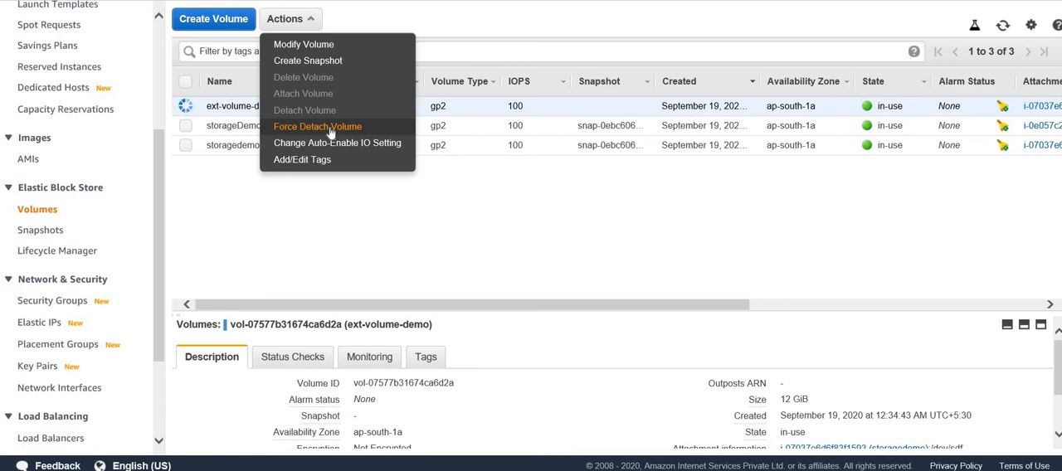
left_click(587, 285)
left_click(1004, 27)
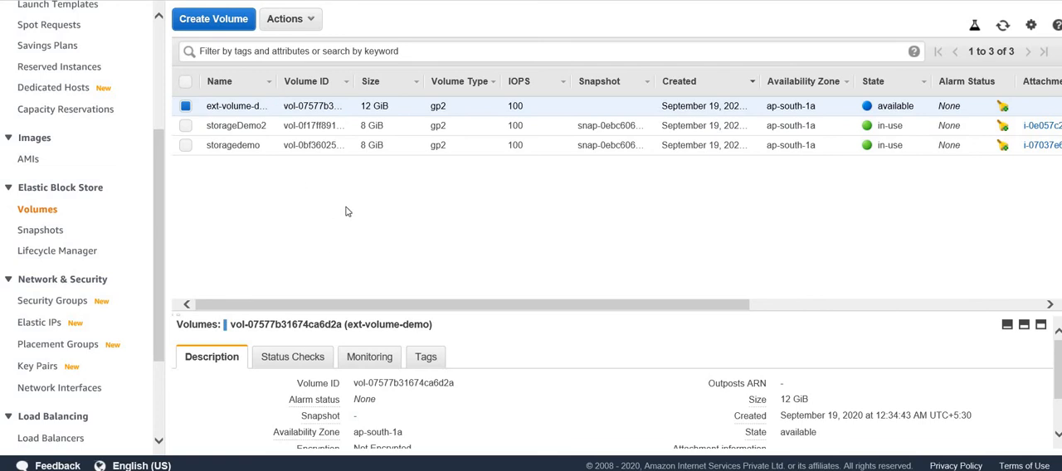
- Start a snapshot of the ext-volume-demo volume and enter "wegrow-snapshot" as its description
left_click(309, 20)
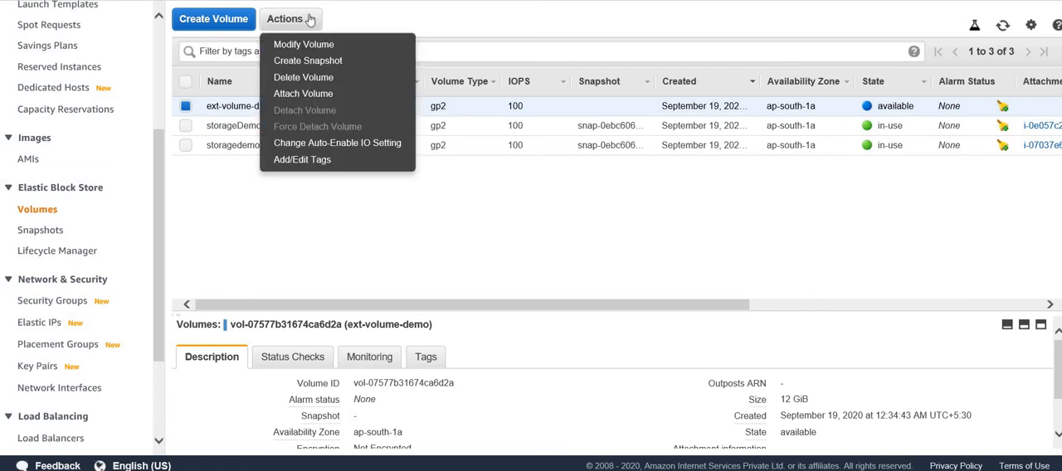
left_click(323, 64)
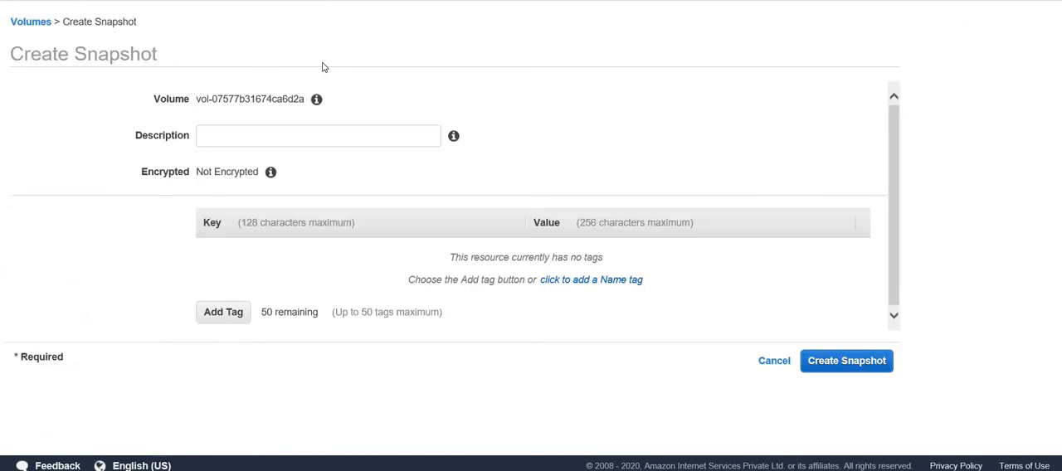
left_click(318, 134)
type("weg")
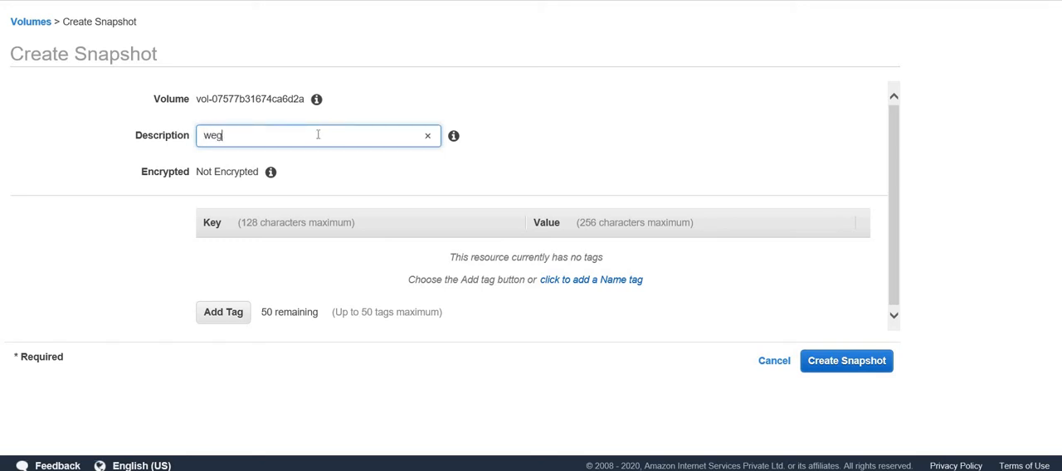
type("row-snapshot")
- Add a tag with key Name and value "wegrowsnapshot", create the snapshot and close the result page
left_click(222, 314)
type("Name")
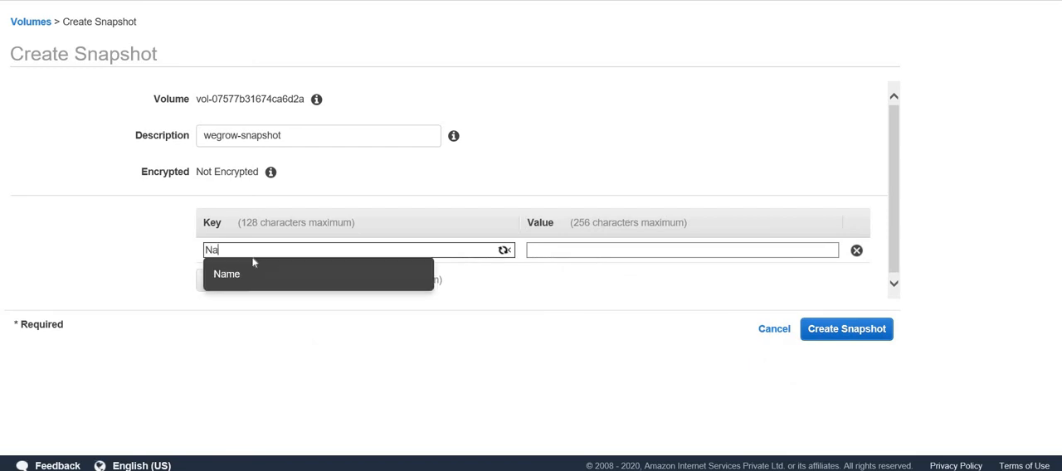
key("Tab")
type("wegrow")
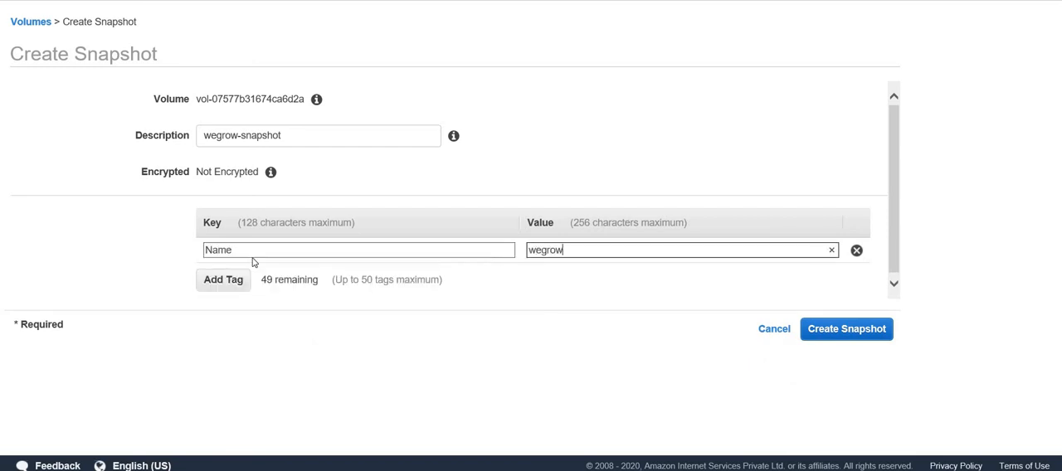
type("snapshot")
left_click(856, 335)
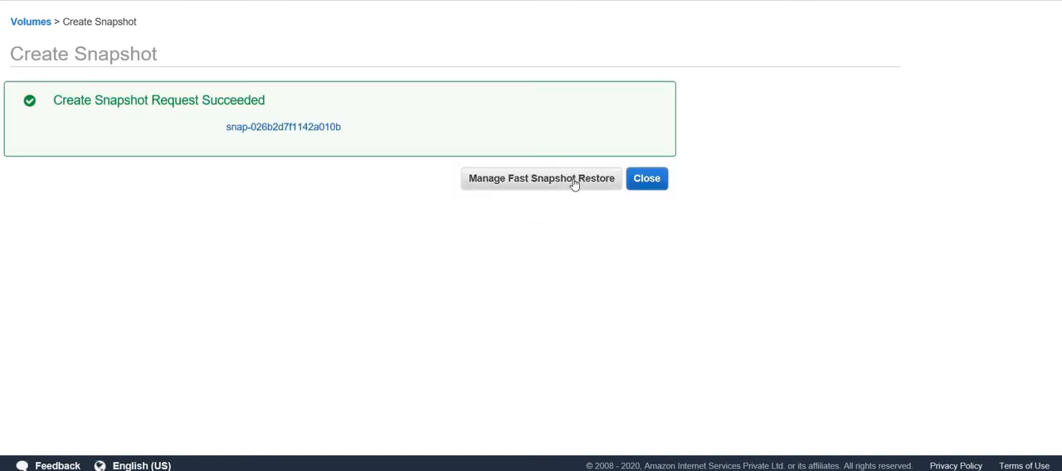
left_click(646, 178)
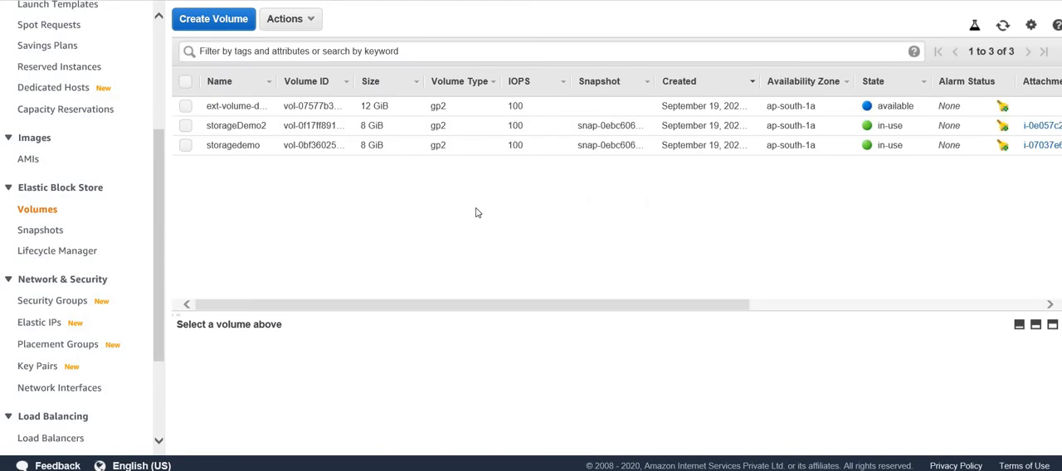
- Open the Elastic Block Store snapshot list and refresh it to check the status of wegrowsnapshot
left_click(34, 236)
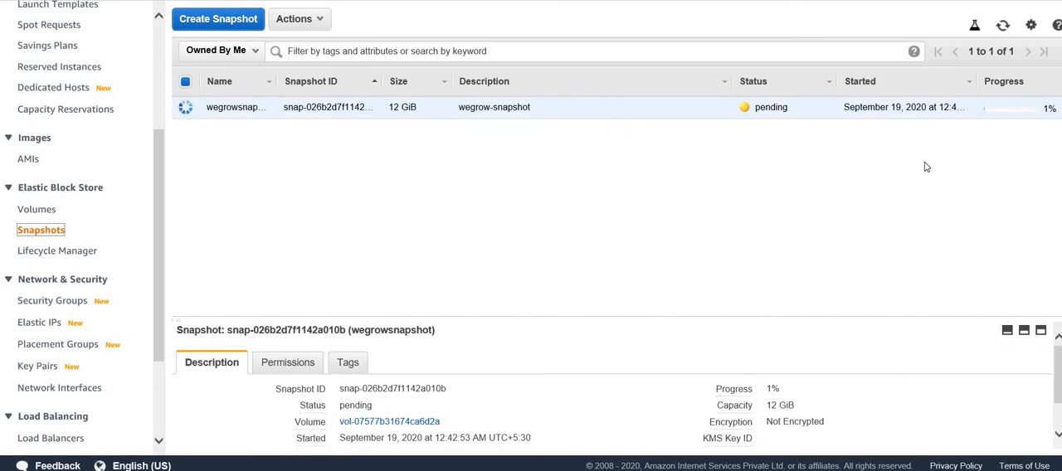
left_click(1002, 26)
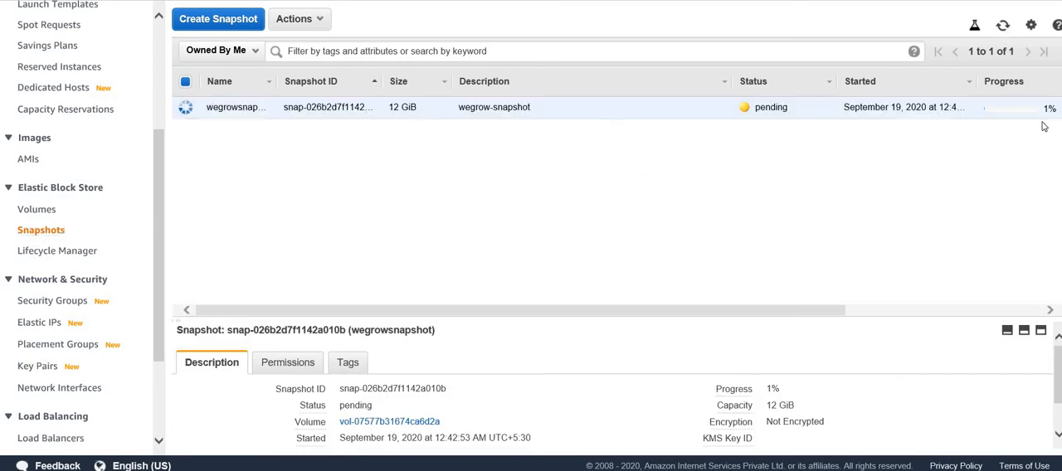
left_click(1001, 27)
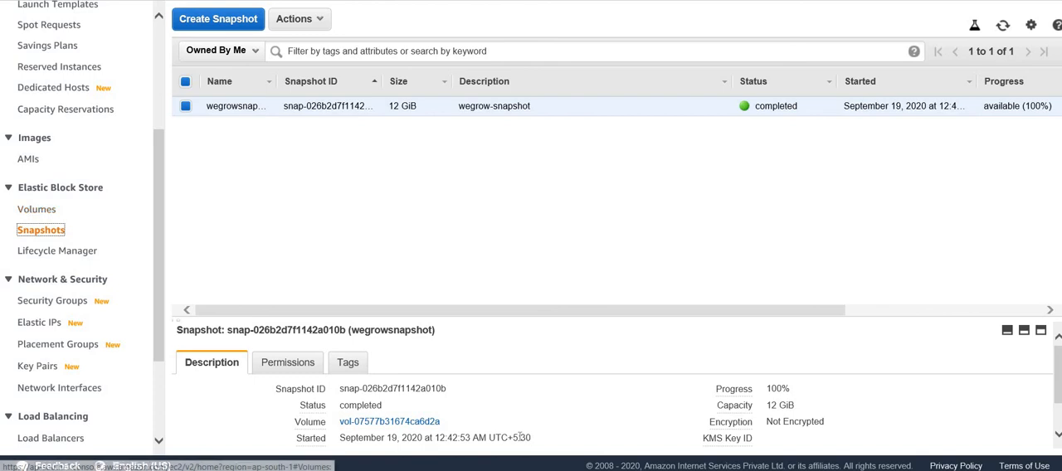
- Switch to the PowerShell terminal, rerun lsblk and check whether xvdf is still among the block devices
key("alt+Tab")
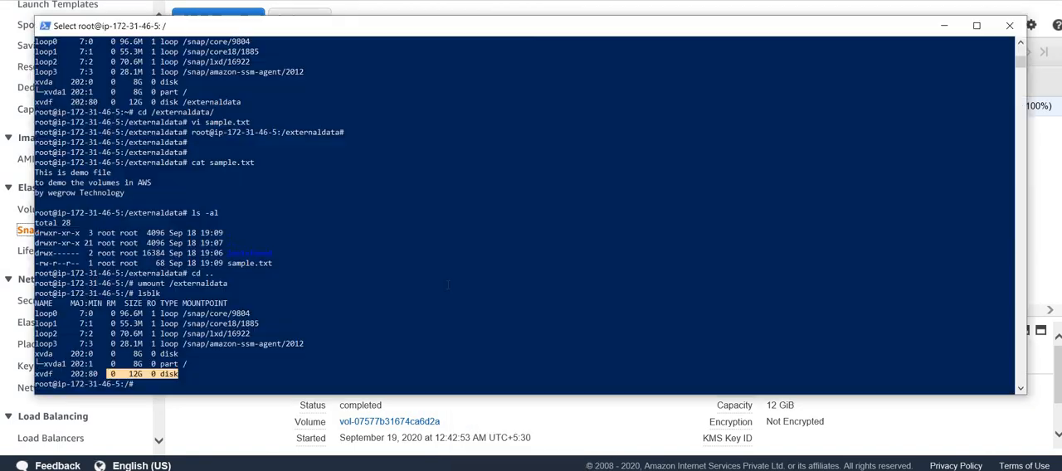
left_click(392, 275)
key("Up")
key("Up")
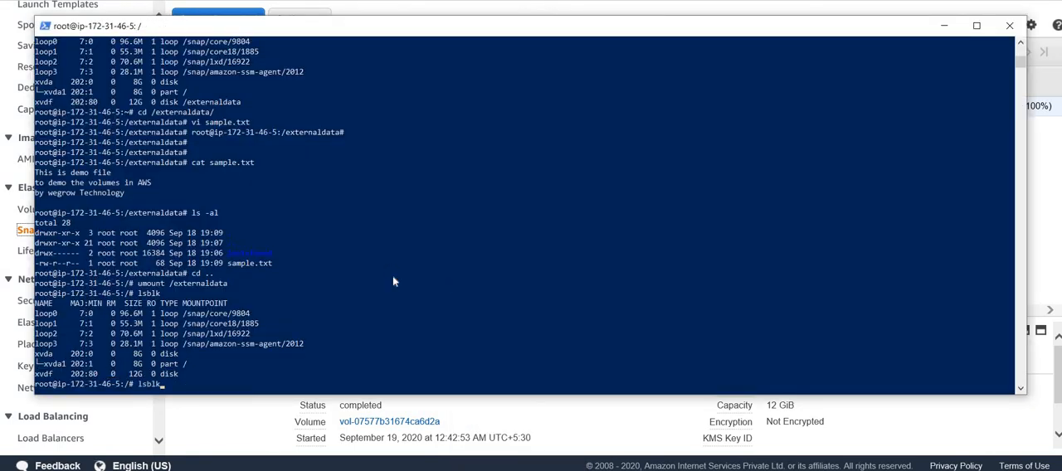
key("Down")
key("Return")
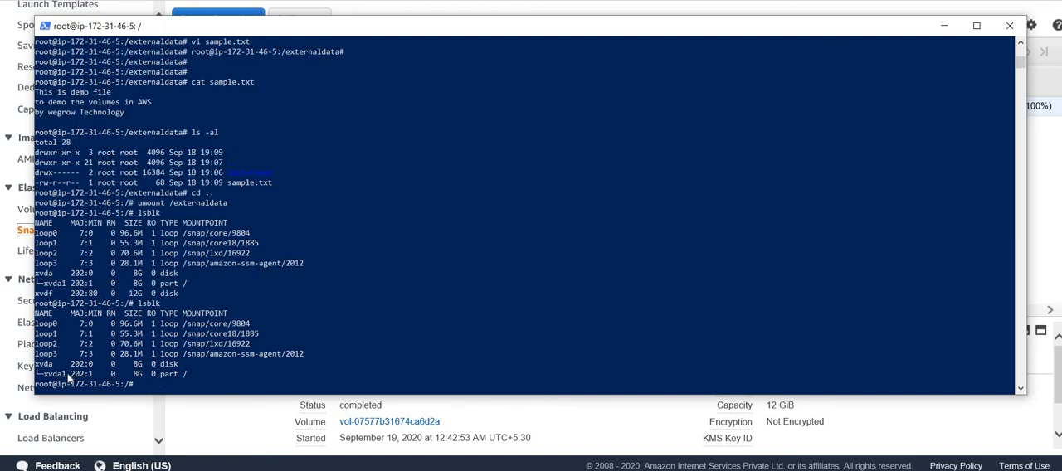
left_click_drag(71, 374, 181, 381)
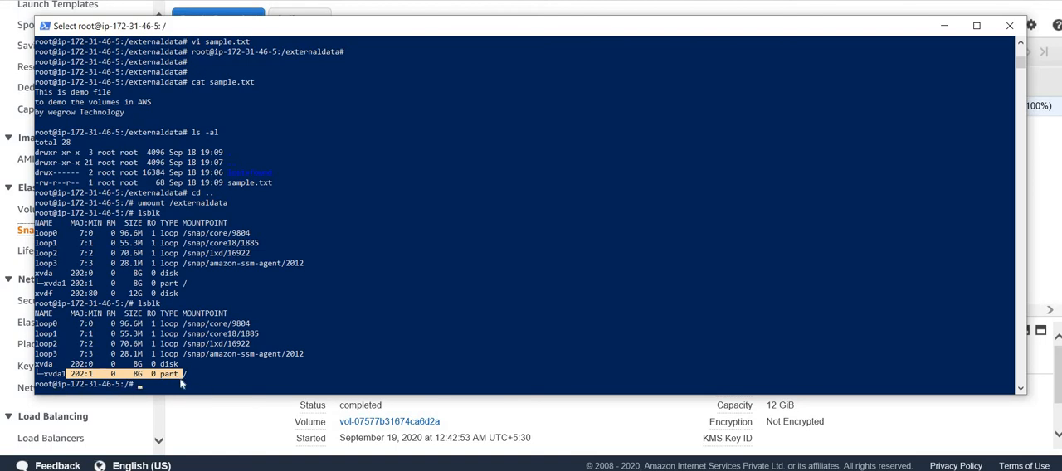
- Switch back to the EC2 console and look at the actions available for the wegrowsnapshot snapshot
left_click(235, 421)
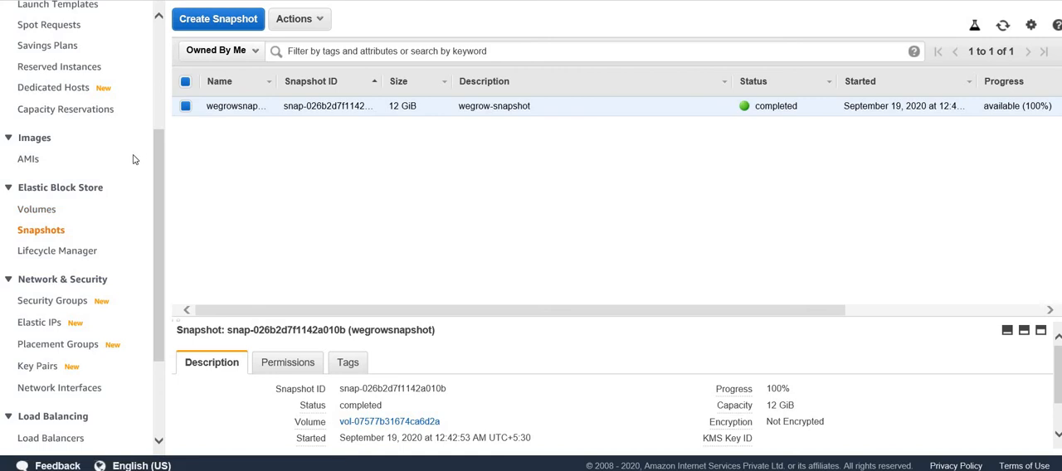
left_click(320, 20)
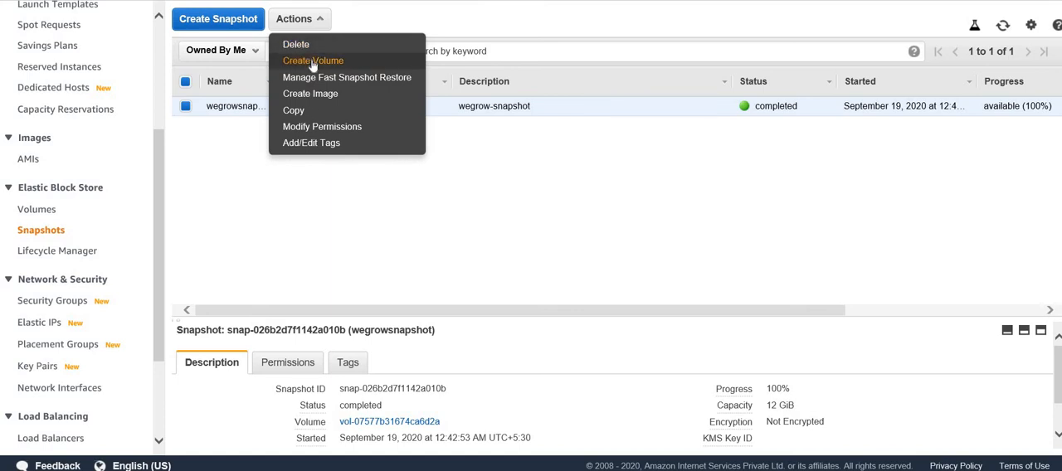
left_click(232, 209)
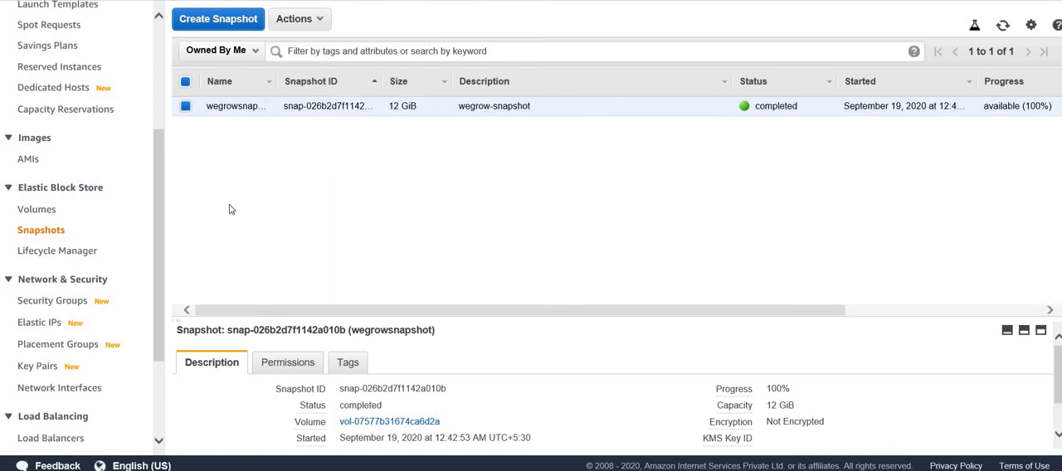
left_click(29, 214)
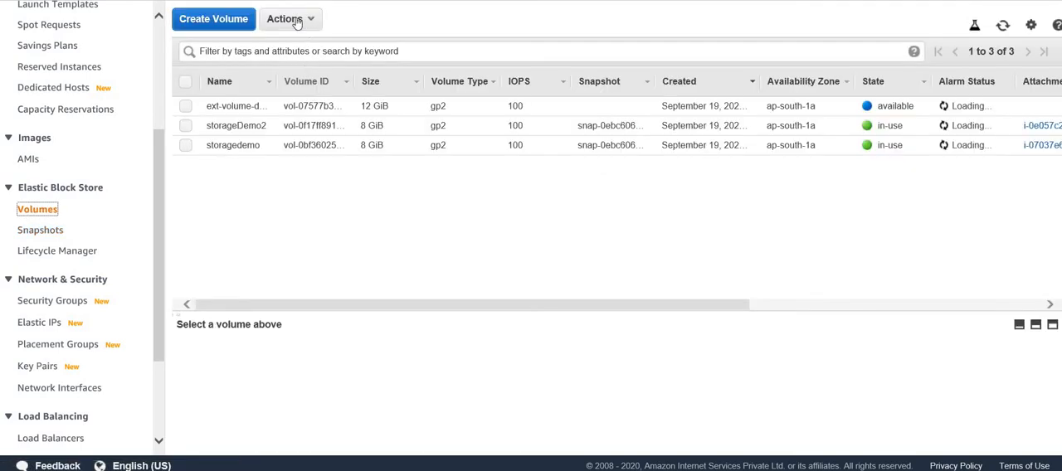
left_click(241, 20)
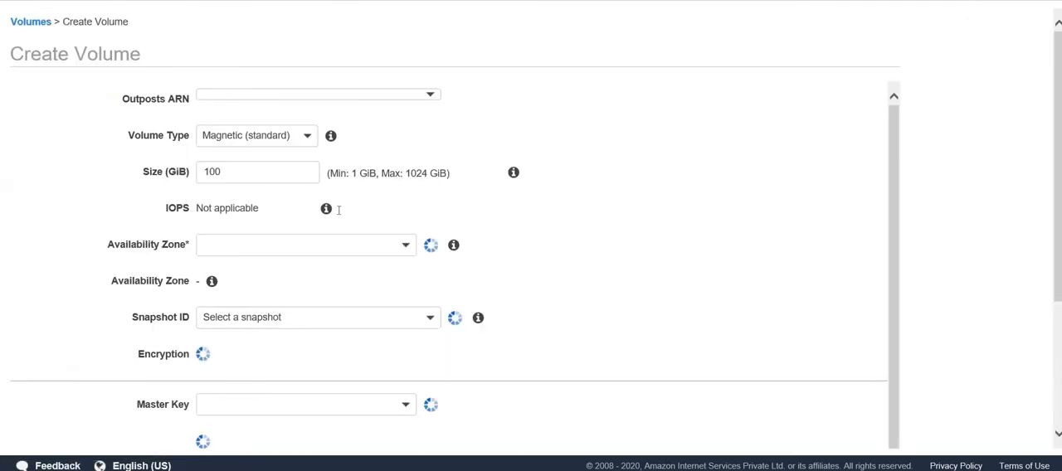
scroll(292, 306, "down", 2)
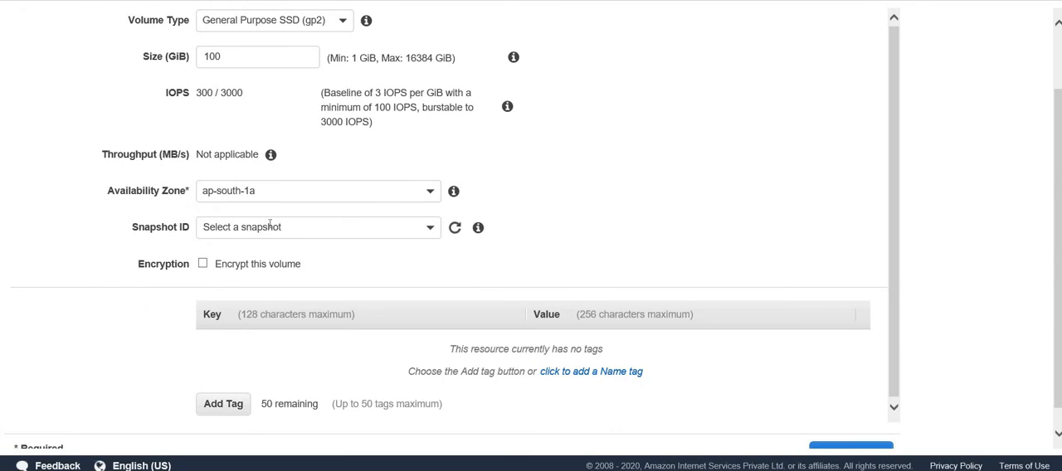
left_click(270, 227)
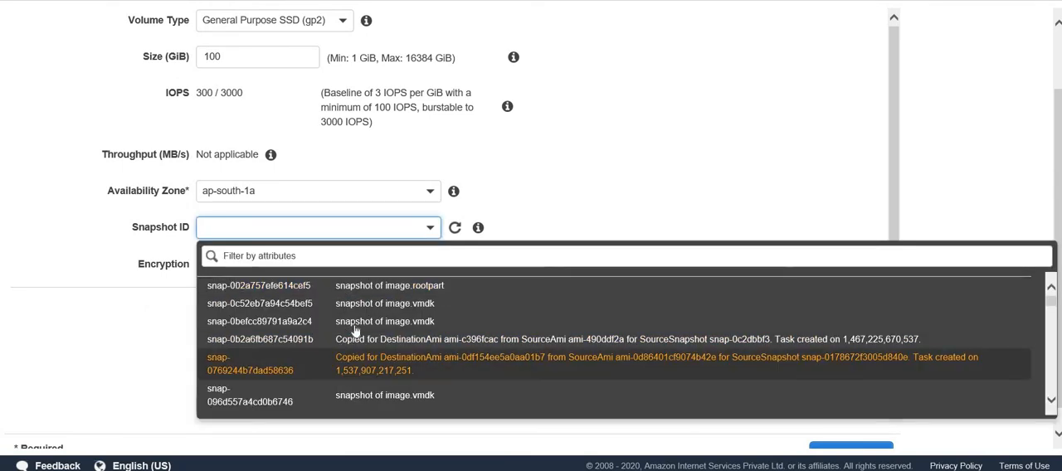
scroll(355, 330, "down", 5)
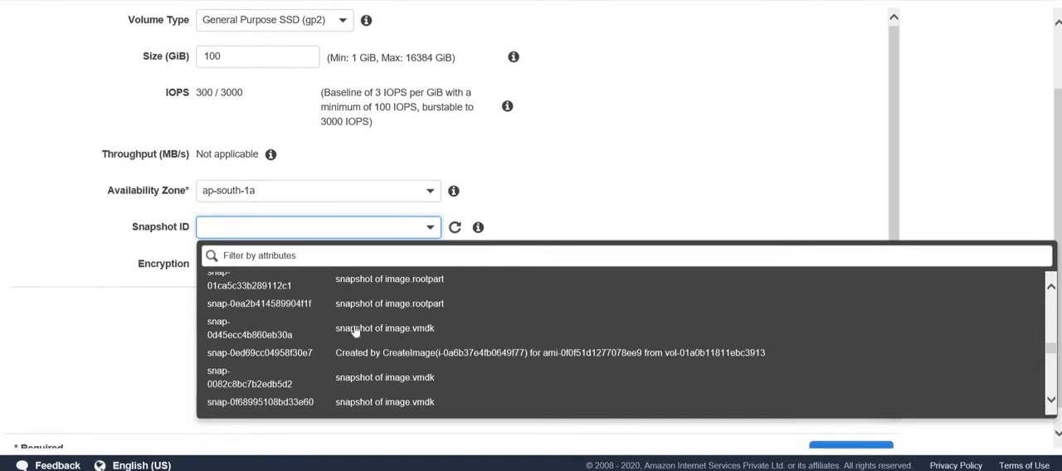
scroll(355, 330, "down", 6)
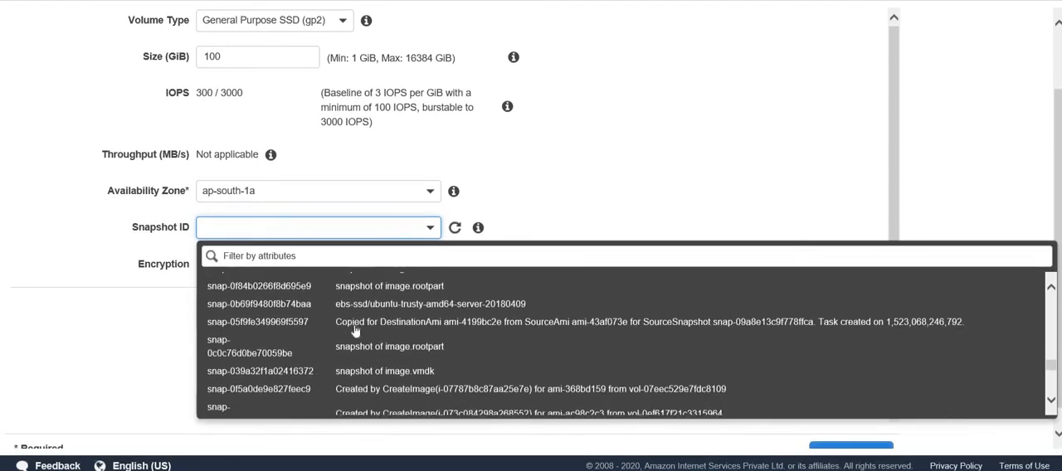
scroll(355, 330, "down", 5)
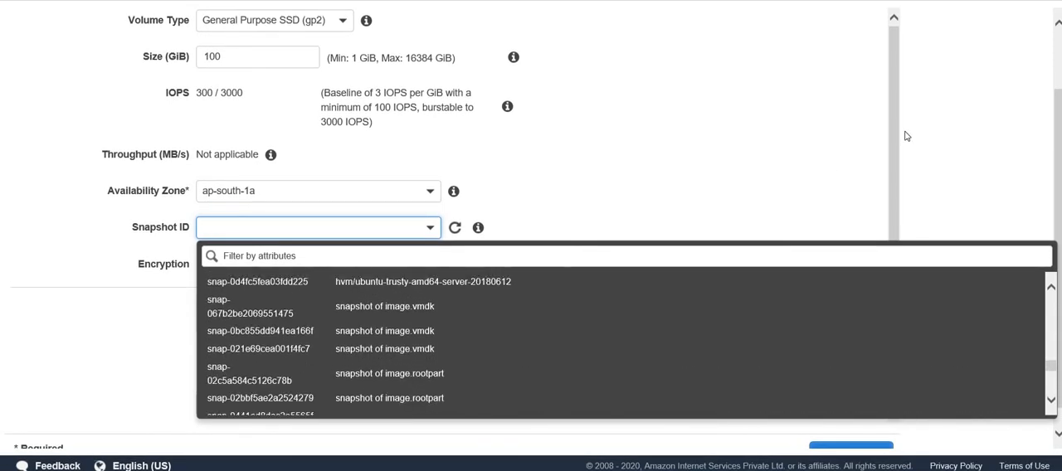
scroll(906, 136, "down", 2)
left_click(659, 427)
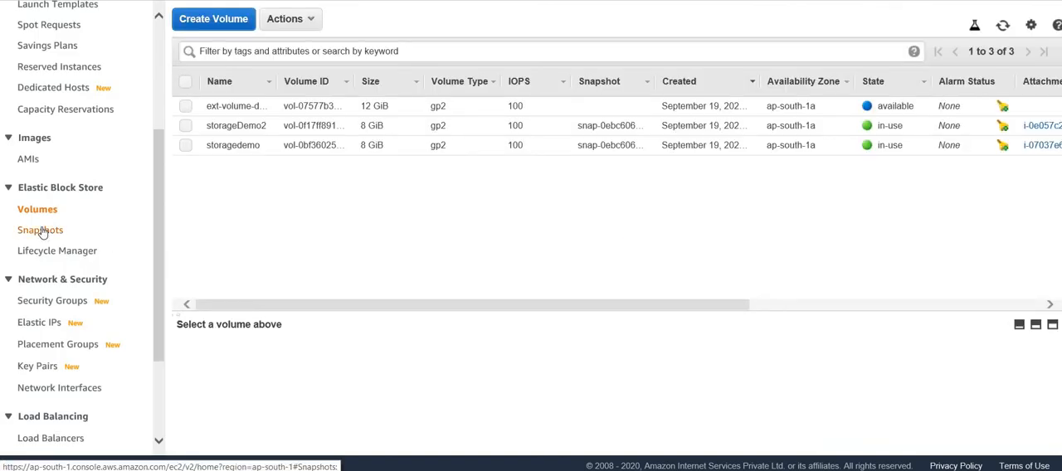
- Start creating a volume from the wegrowsnapshot snapshot, set its size to 15 GiB and keep availability zone ap-south-1a
left_click(41, 231)
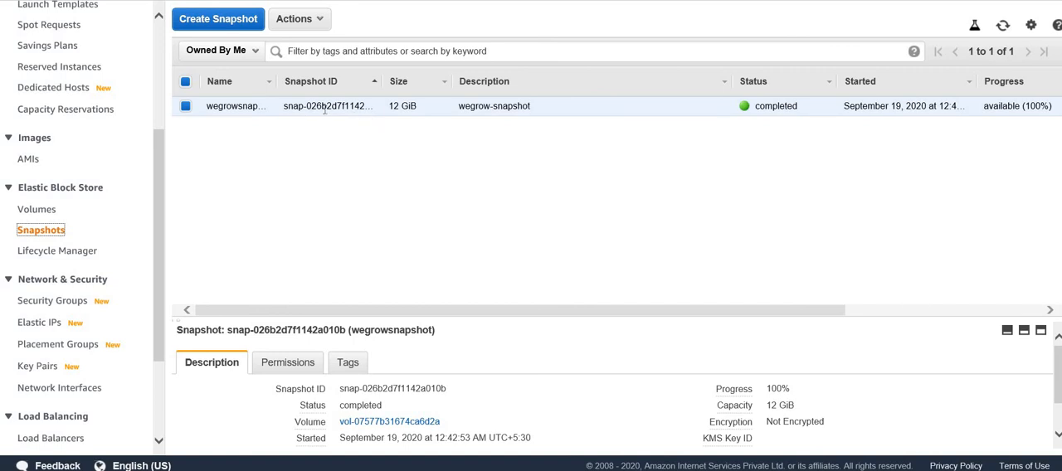
left_click(324, 21)
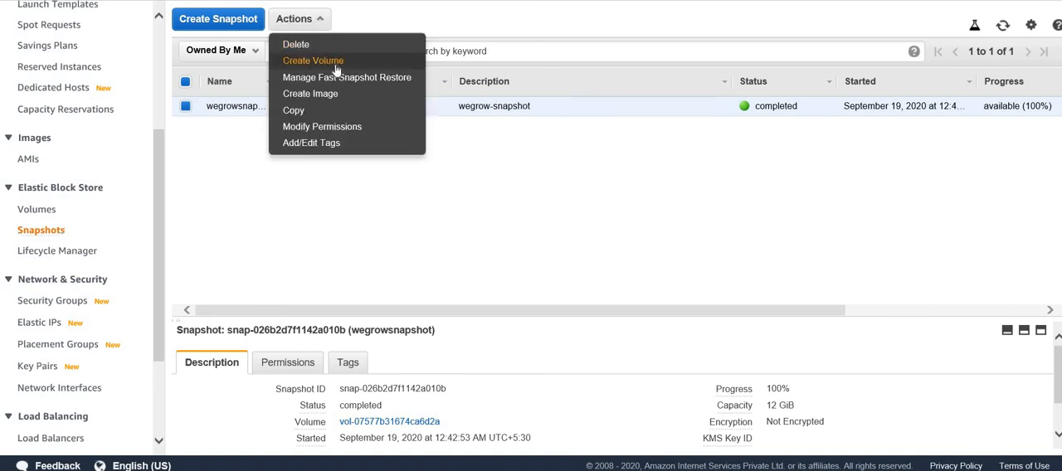
left_click(335, 65)
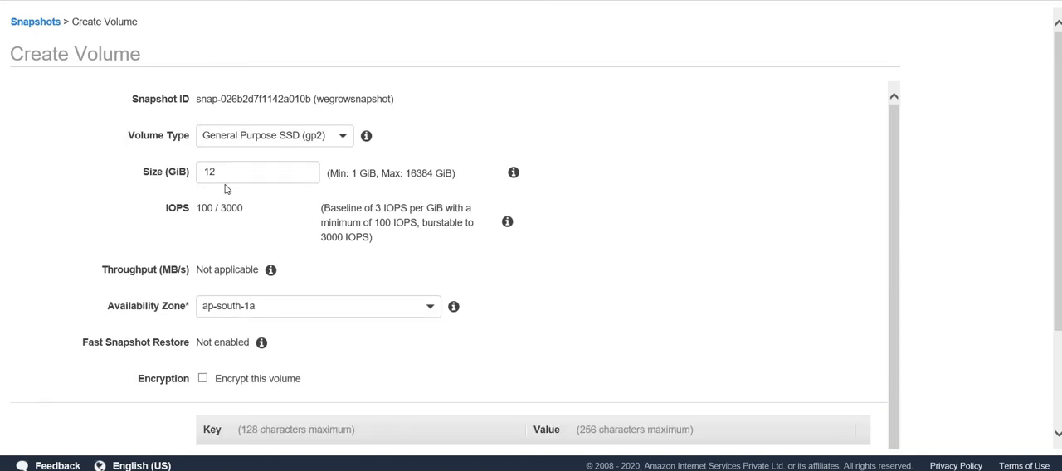
double_click(238, 180)
type("1")
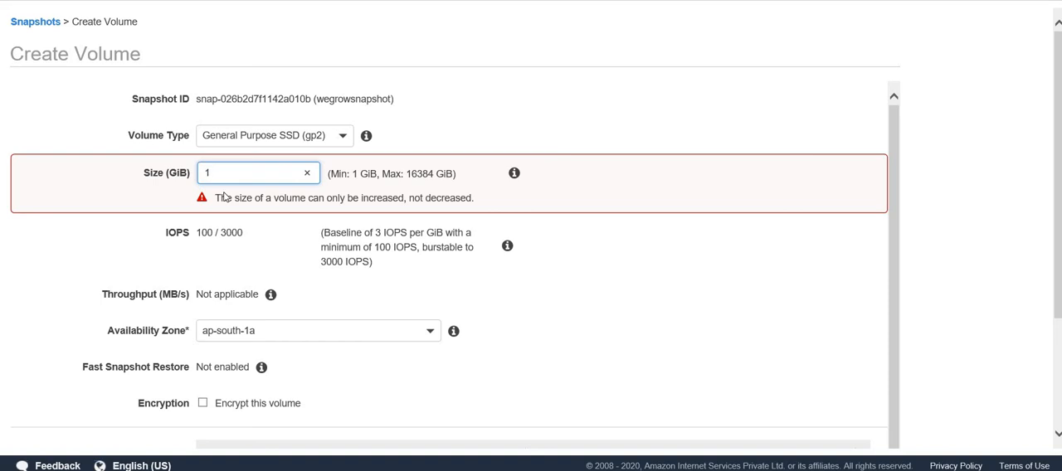
type("1")
key("BackSpace")
type("5")
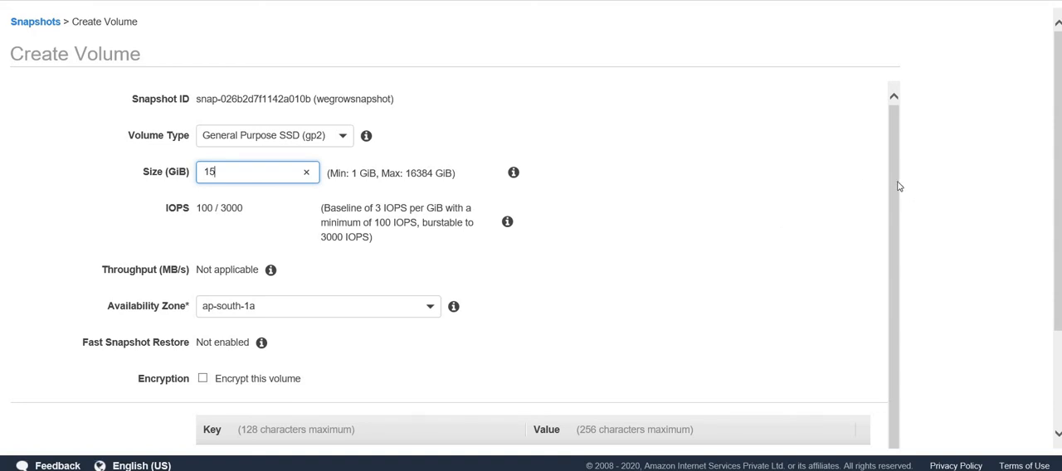
left_click_drag(896, 189, 889, 262)
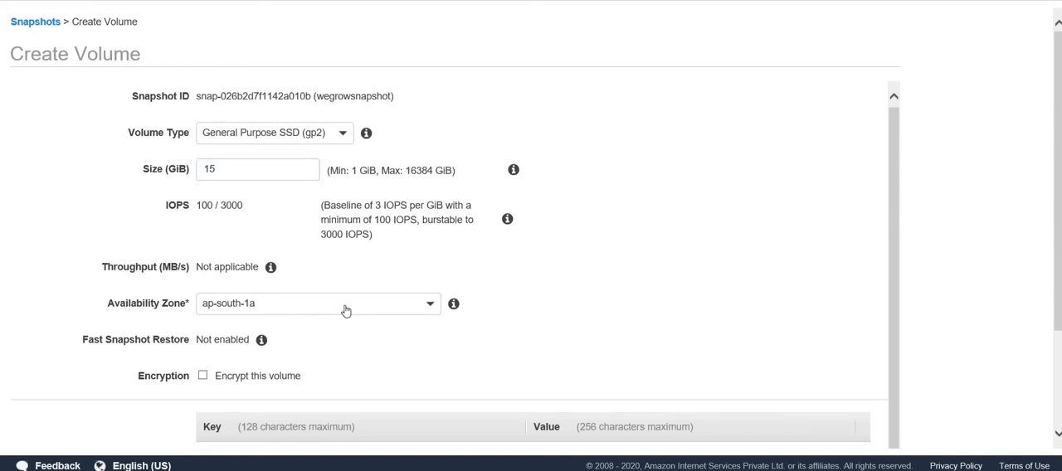
left_click(378, 311)
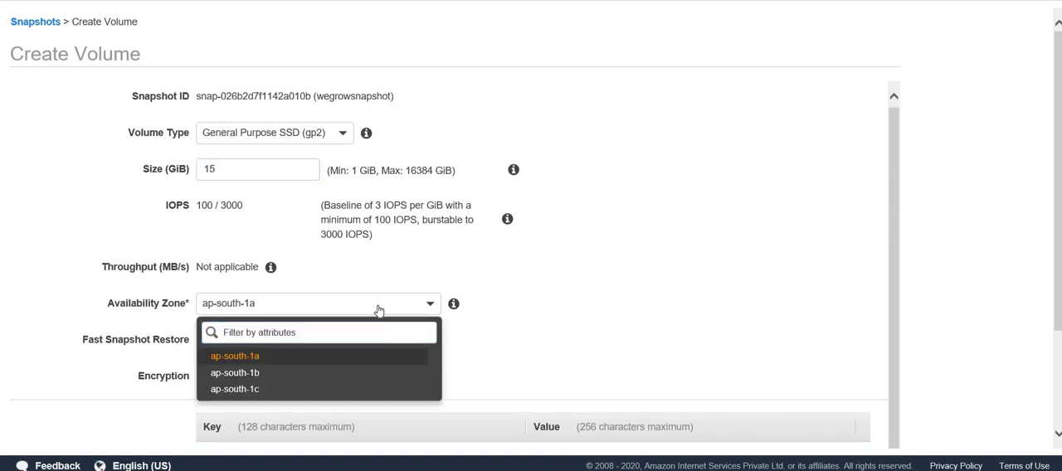
left_click(626, 309)
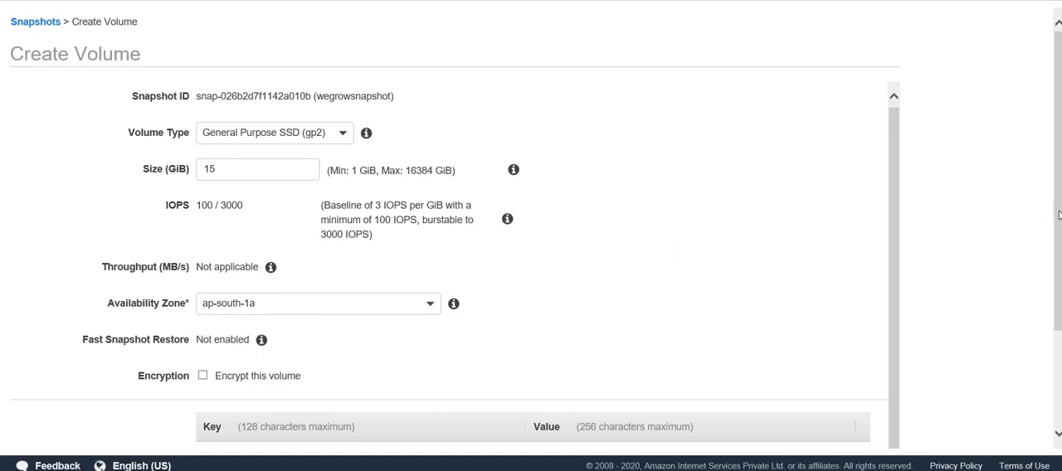
- Add a tag with key Name and value "ext-snapshot", create the volume and close the result page
scroll(1059, 215, "down", 2)
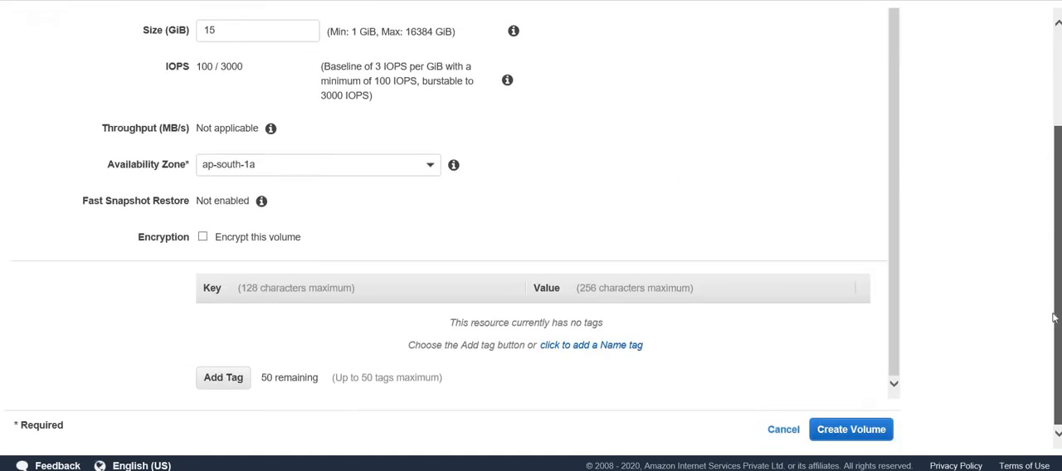
left_click(222, 378)
type("Name")
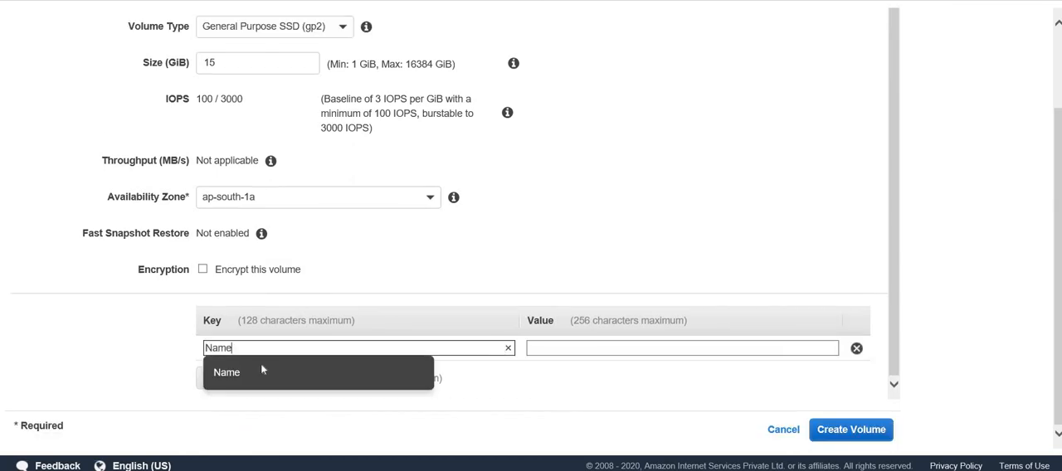
key("Tab")
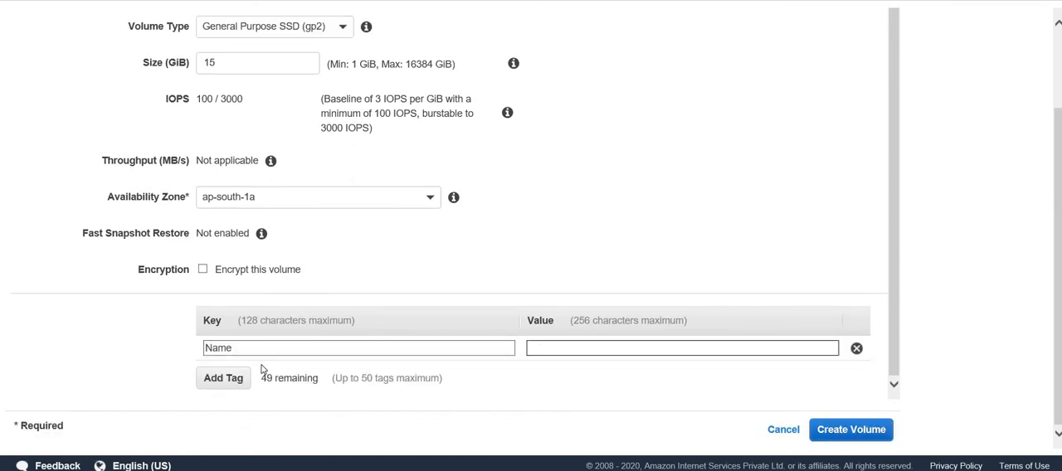
type("ext-snapshot")
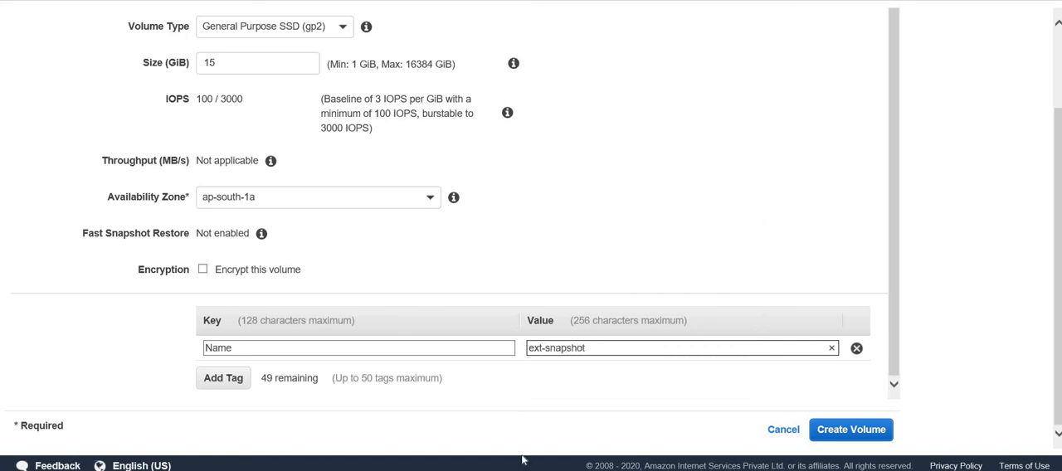
left_click(881, 435)
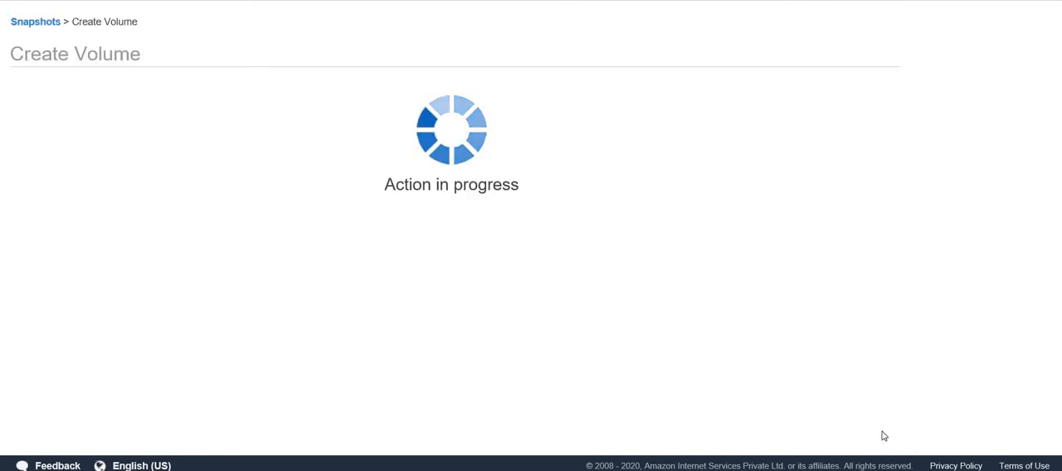
left_click(653, 180)
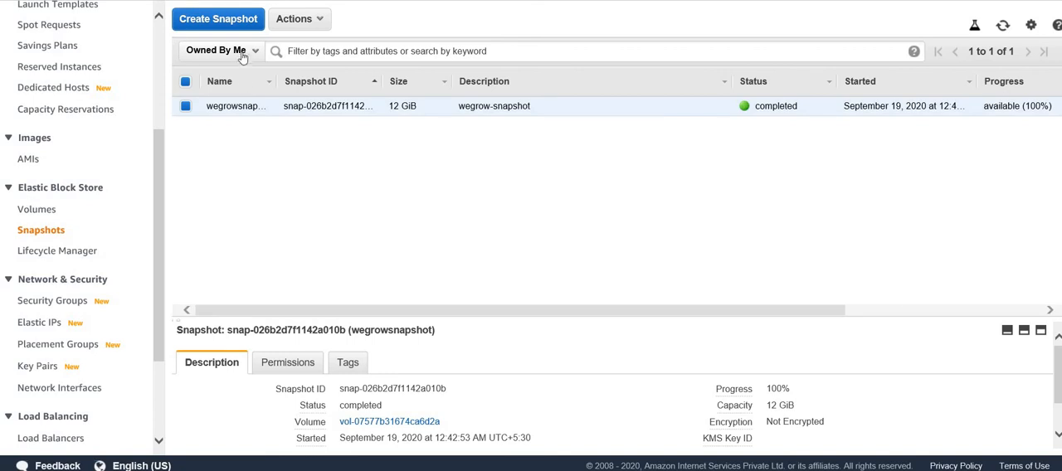
- Open the volume list and prepare to attach the ext-snapshot volume to the running storagedemo instance as /dev/sdf
left_click(37, 209)
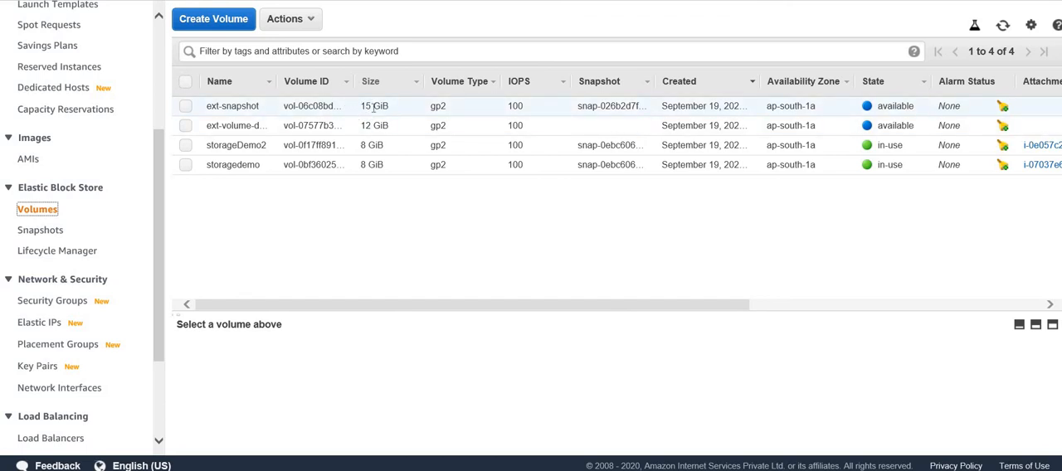
left_click(184, 109)
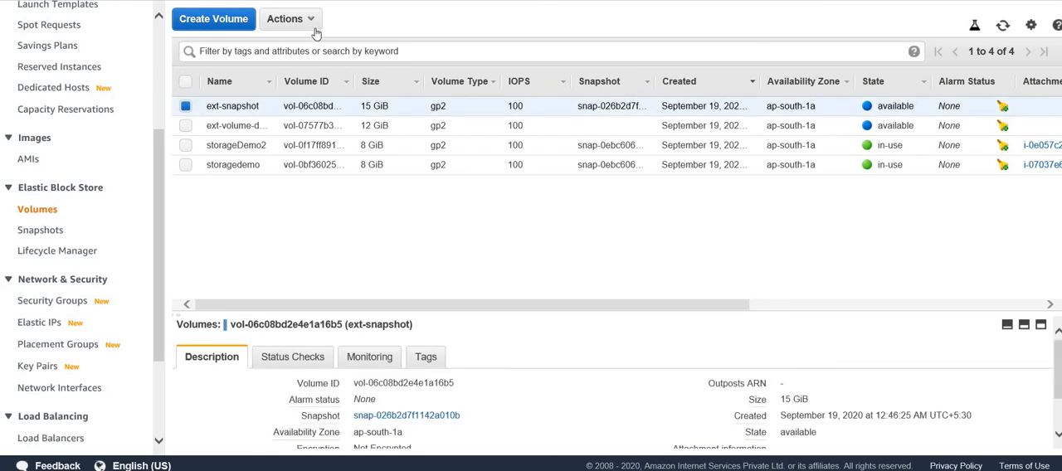
left_click(311, 18)
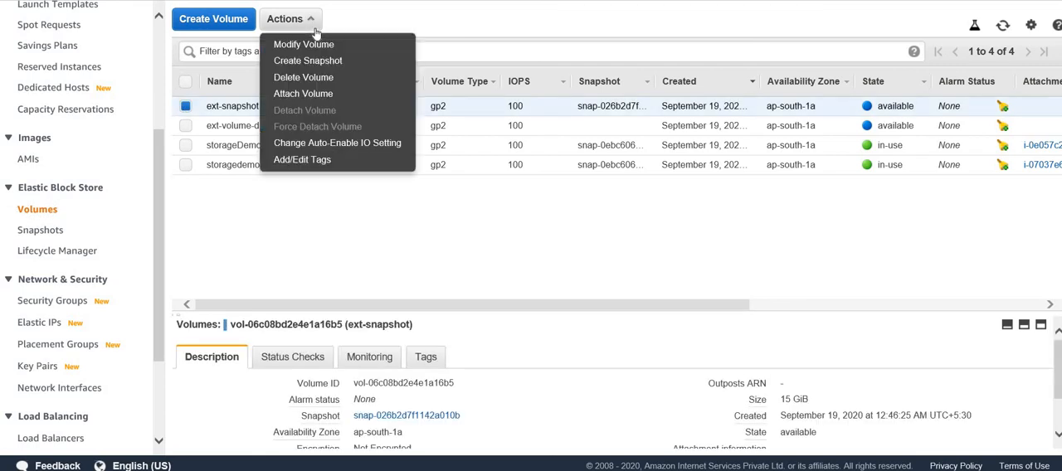
left_click(324, 96)
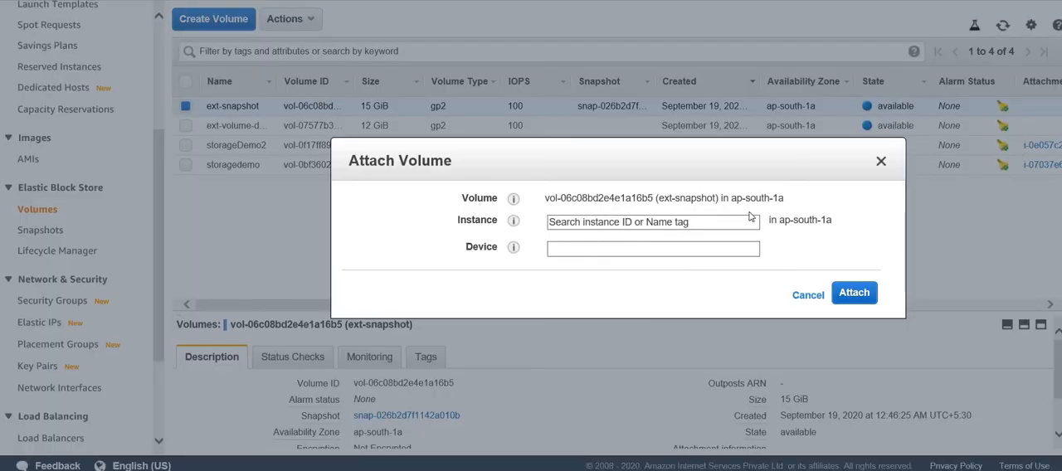
left_click(733, 227)
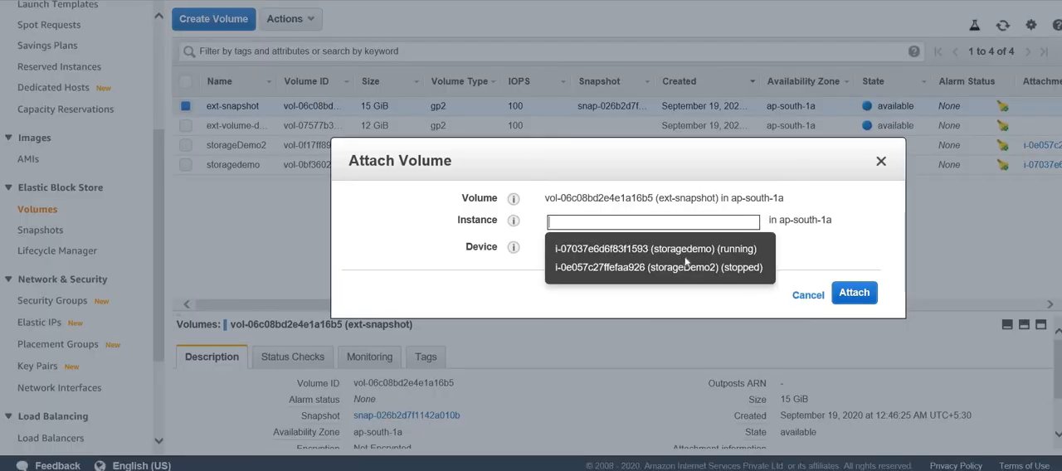
left_click(655, 249)
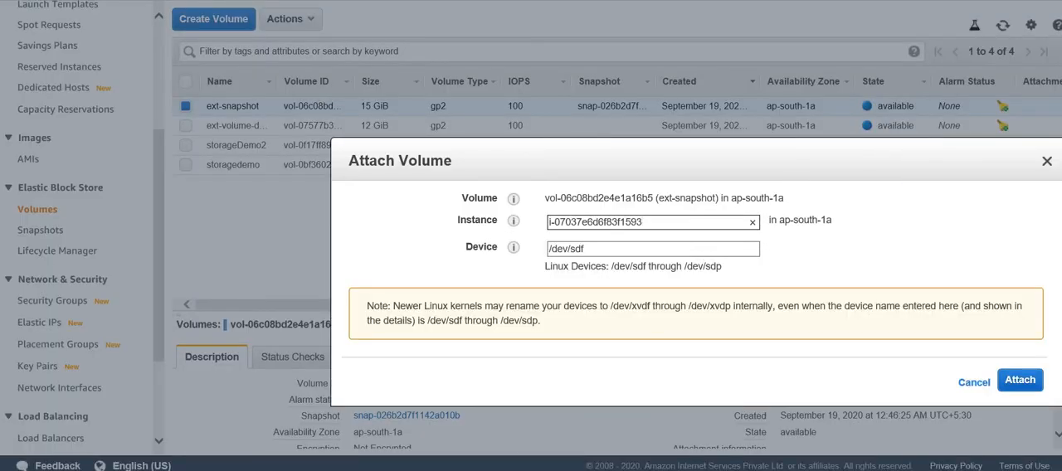
- Switch to the PowerShell terminal, rerun lsblk to check the block devices before attaching, and minimize the terminal
key("alt+Tab")
left_click(391, 264)
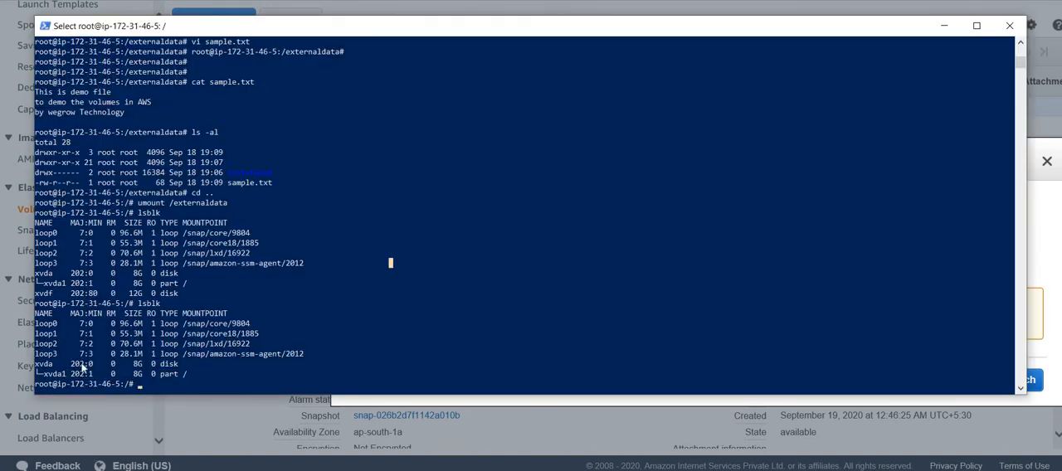
key("Up")
key("Return")
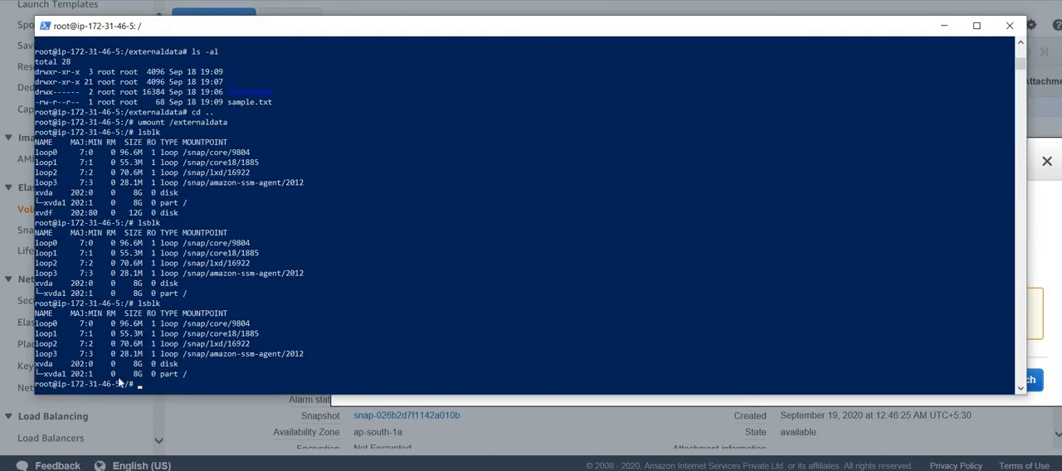
left_click(943, 26)
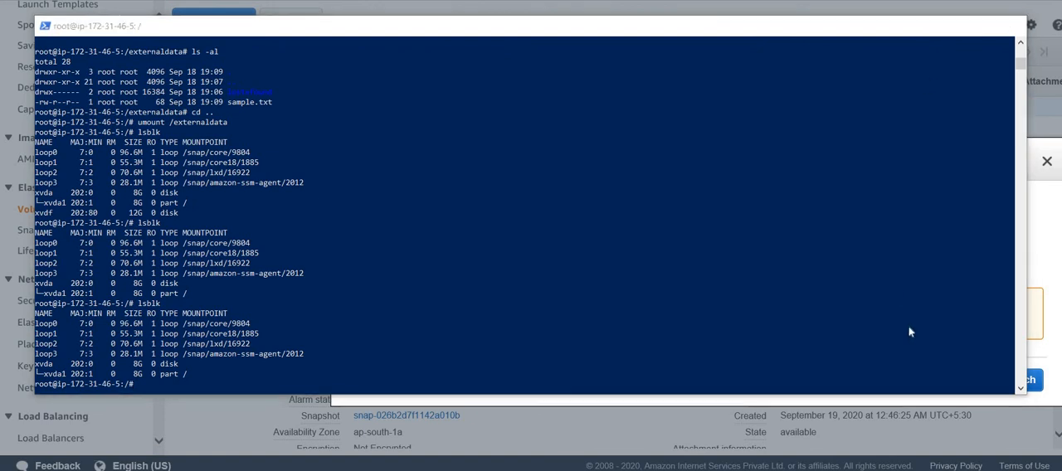
- Attach the ext-snapshot volume to the instance, switch to the PowerShell terminal and rerun lsblk to check the block devices
left_click(1019, 379)
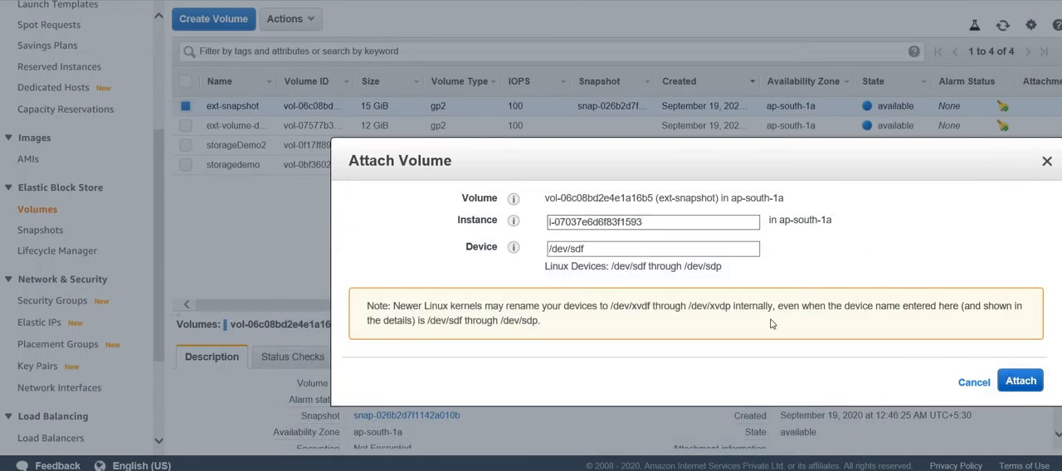
key("alt+Tab")
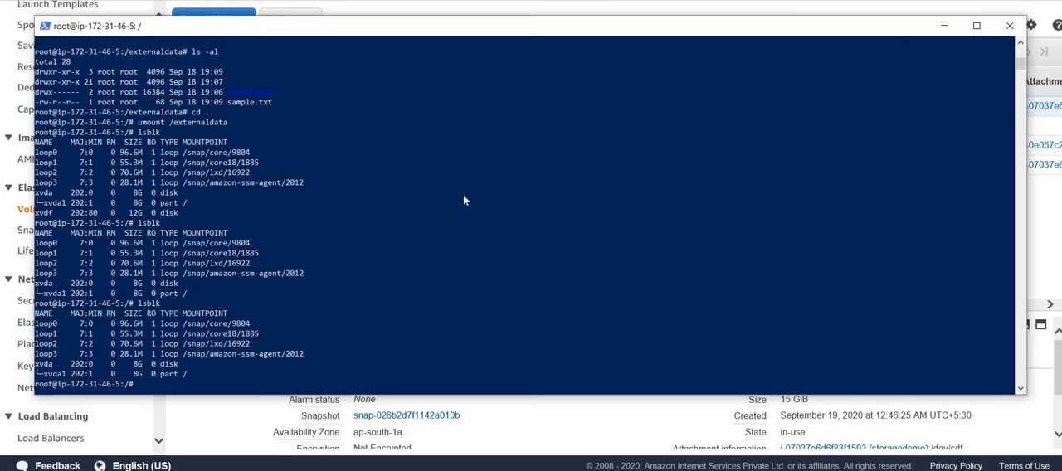
left_click(464, 196)
key("Up")
key("Return")
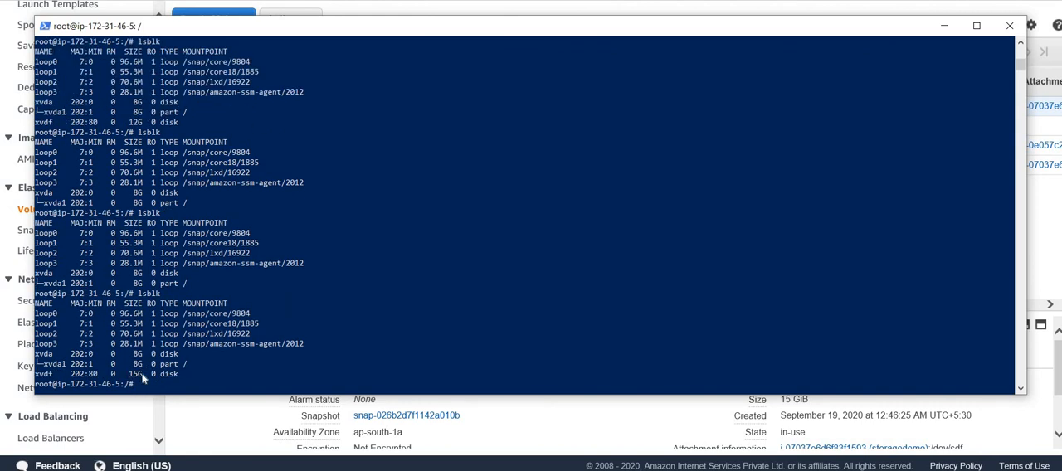
left_click(221, 363)
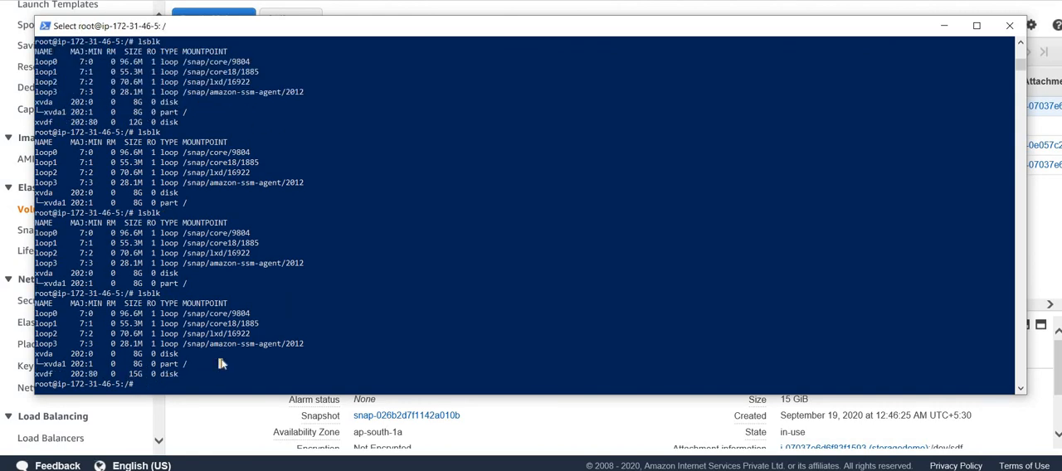
- Check whether the attached volume already contains a file system by running file -s /dev/xvdf
key("Up")
key("Up")
key("Up")
key("Up")
key("Up")
key("Up")
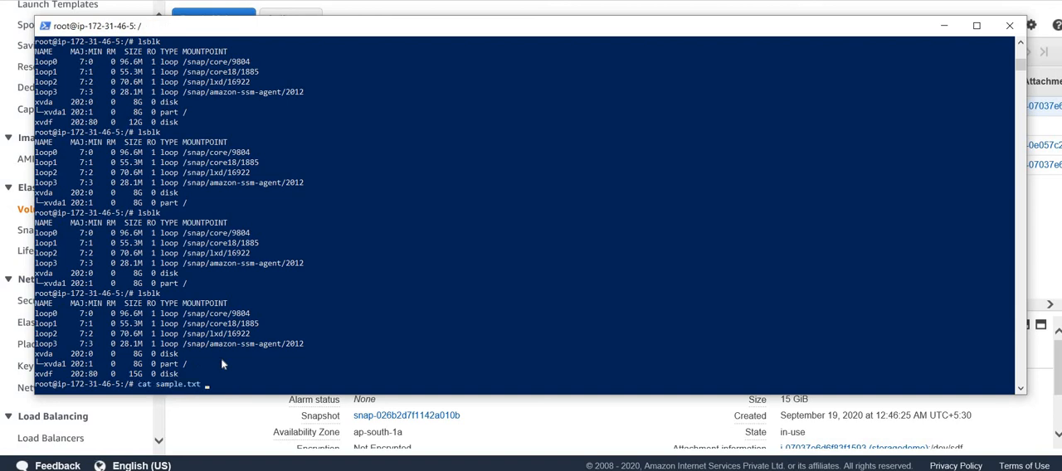
key("Up")
key("Up")
key("Up")
key("Up")
key("Up")
key("Up")
key("Up")
key("Up")
key("Up")
key("Return")
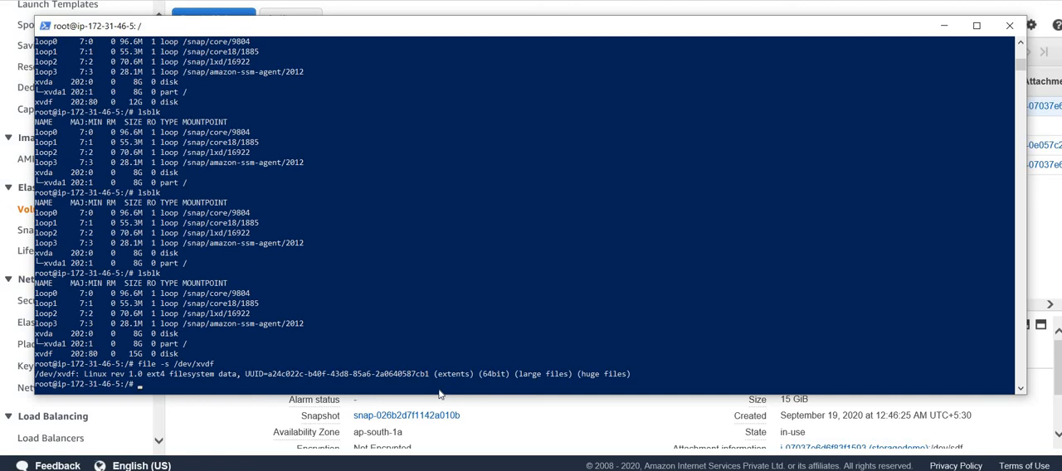
- Mount the attached device /dev/xvdf on the /externaldata/ directory
key("Up")
key("Up")
key("Up")
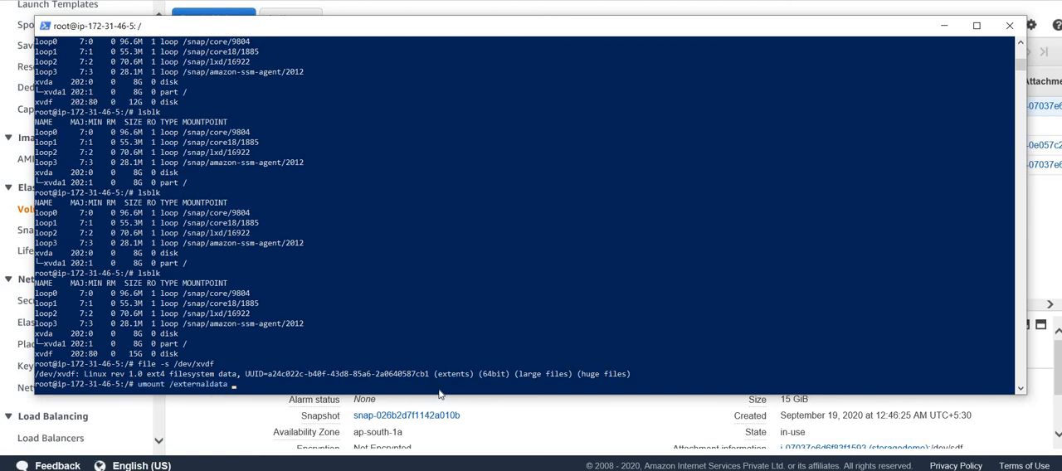
key("ctrl+u")
type("cd /externaldata/")
key("Up")
key("Up")
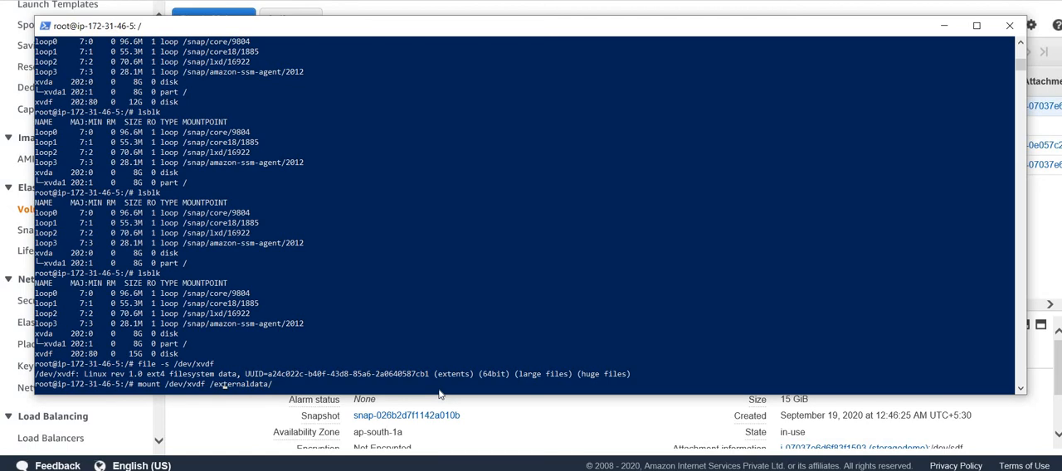
key("Return")
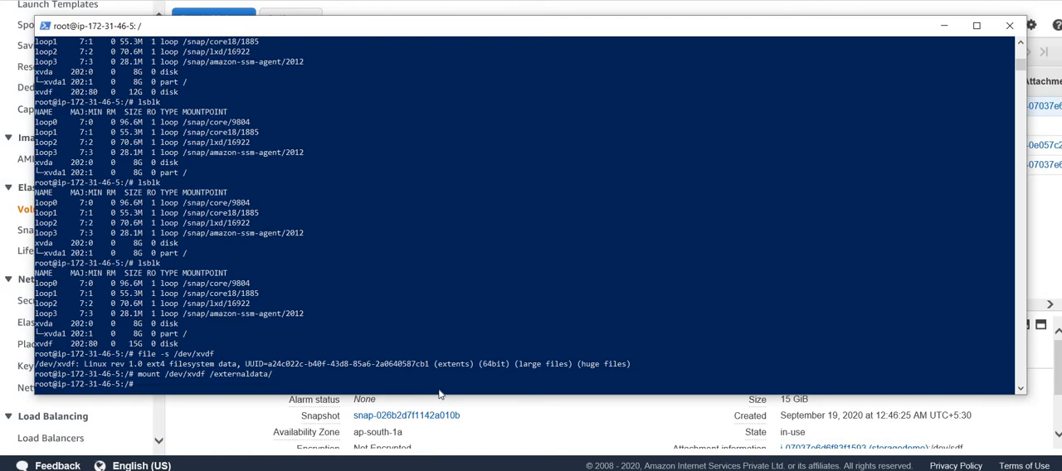
- Rerun lsblk to check the mount point of the xvdf device
key("Up")
key("Up")
key("Up")
key("Return")
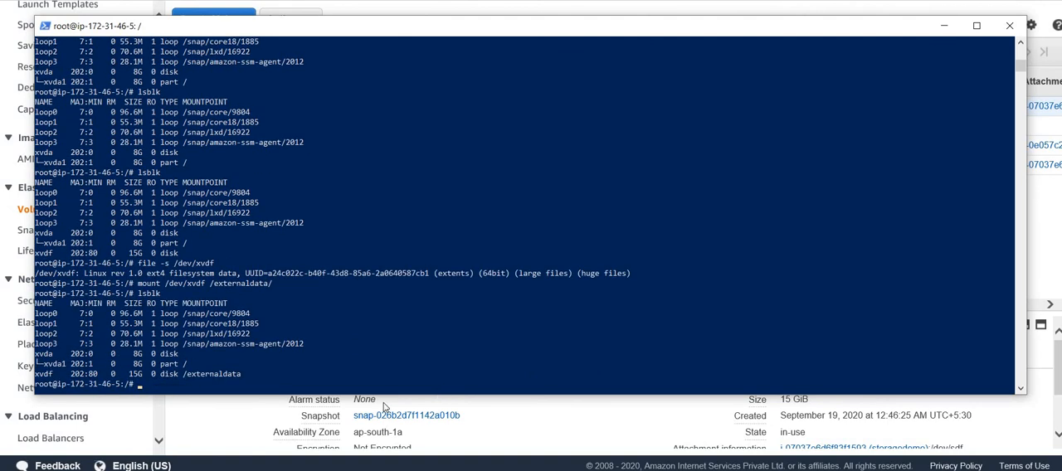
left_click(371, 374)
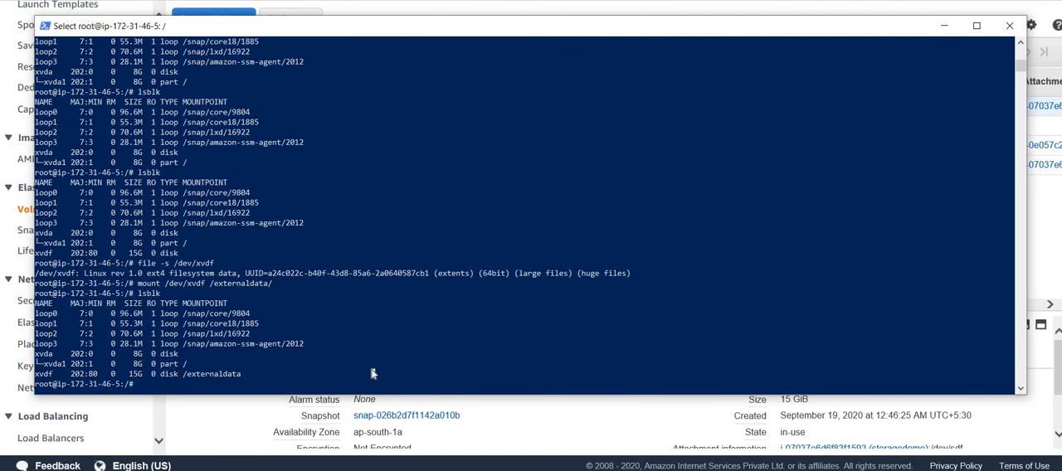
- Change the working directory to /externaldata/
type("cd")
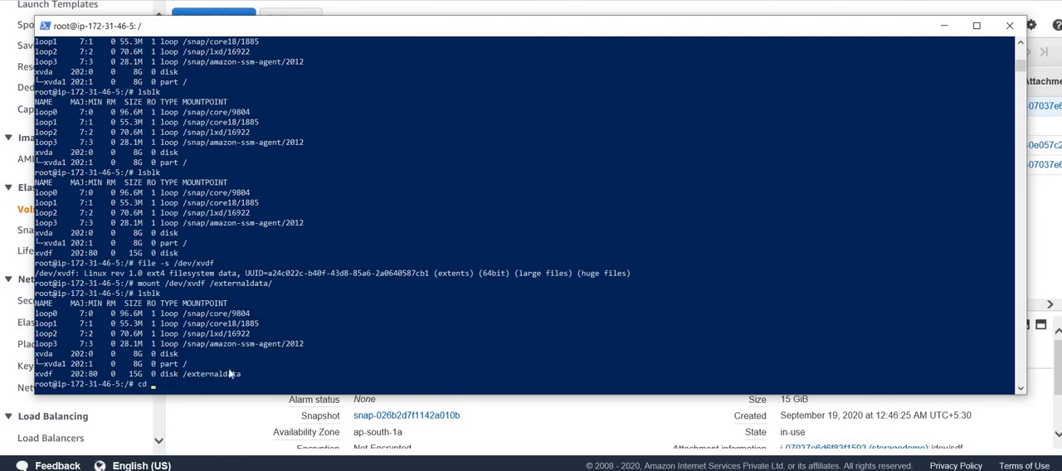
left_click(340, 354)
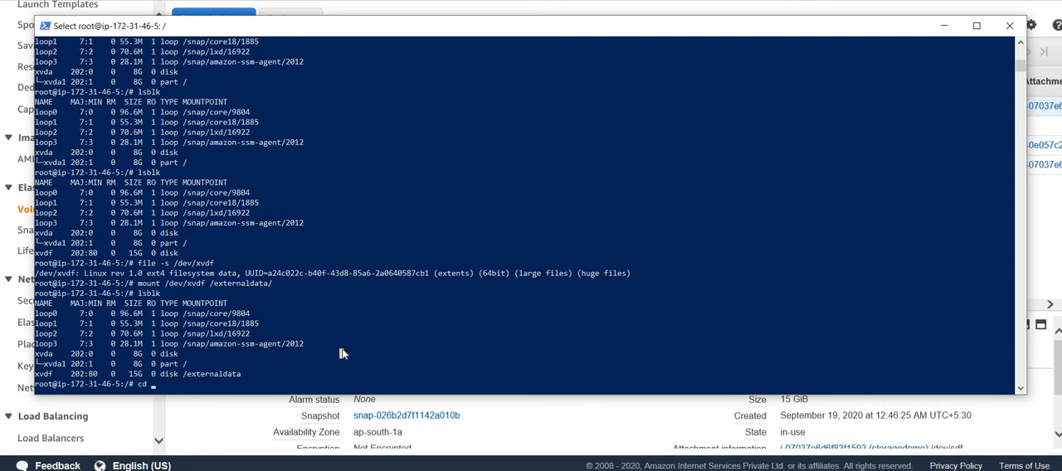
type("/ext")
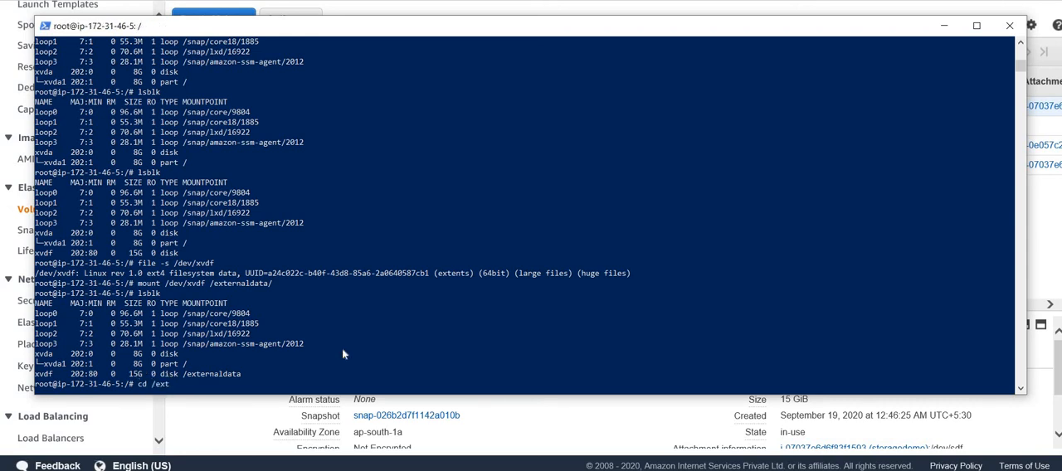
key("Tab")
key("Tab")
type("er")
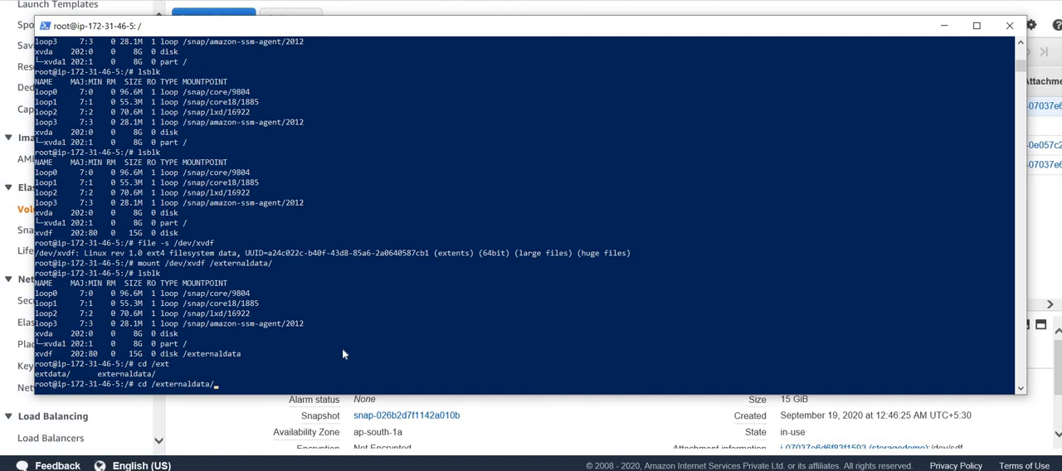
key("Return")
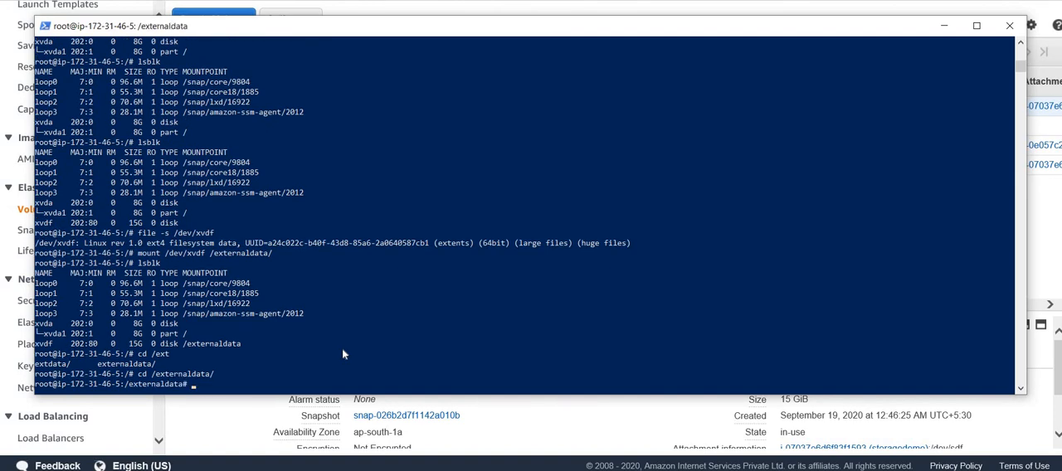
- List the files in the mounted directory and print the contents of sample.txt
type("ls")
key("Return")
type("cat sam")
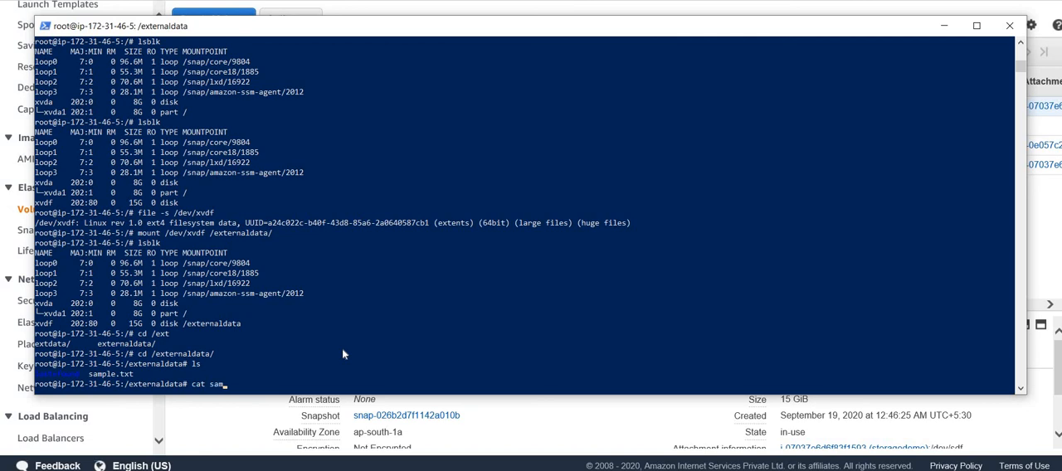
key("Tab")
key("Return")
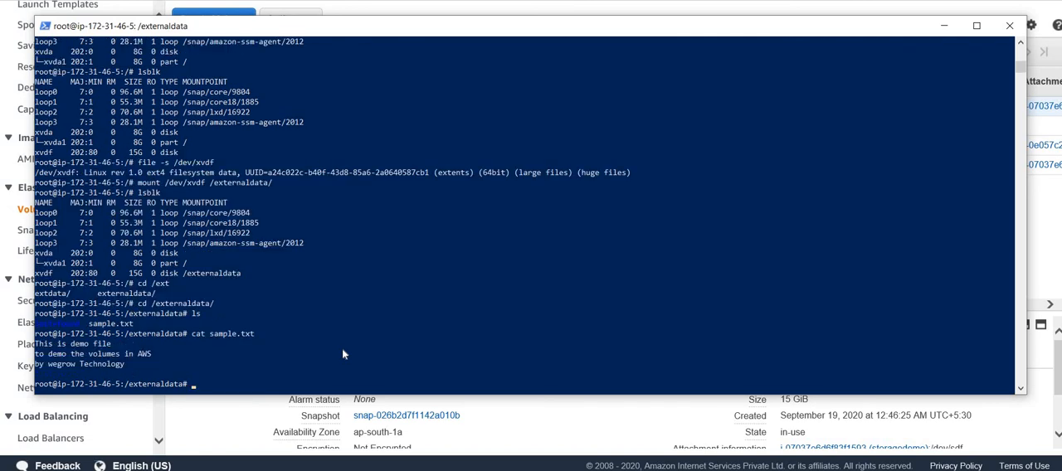